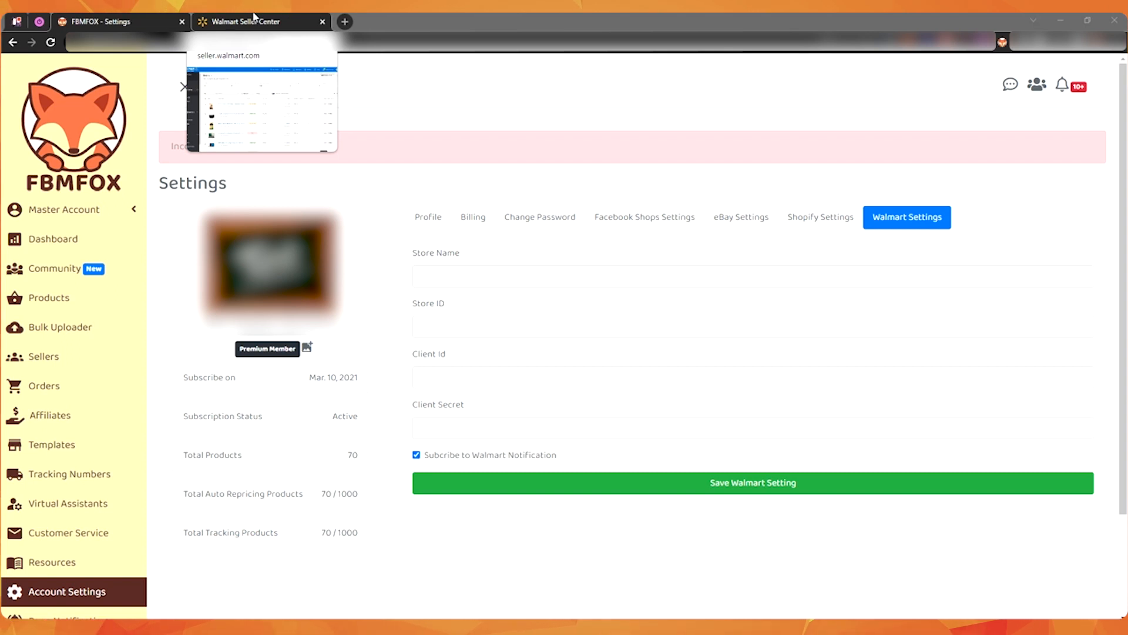
- Switch to Walmart Seller Center and open its API key management page in the Developer Portal
{"action": "left_click", "coordinate": [254, 16]}
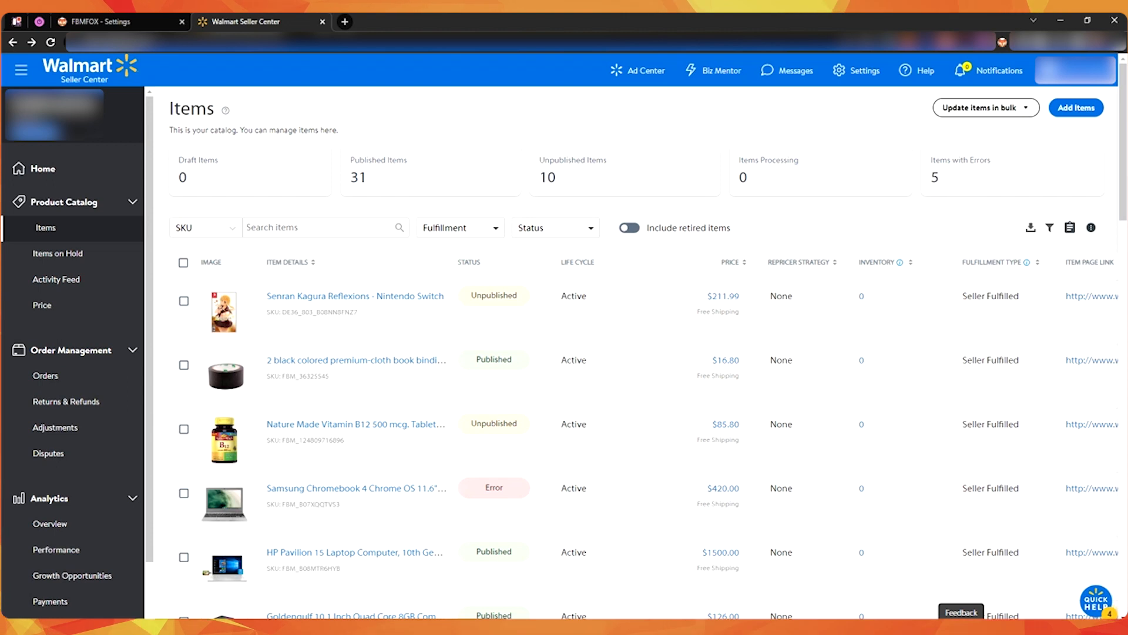
{"action": "left_click", "coordinate": [157, 18]}
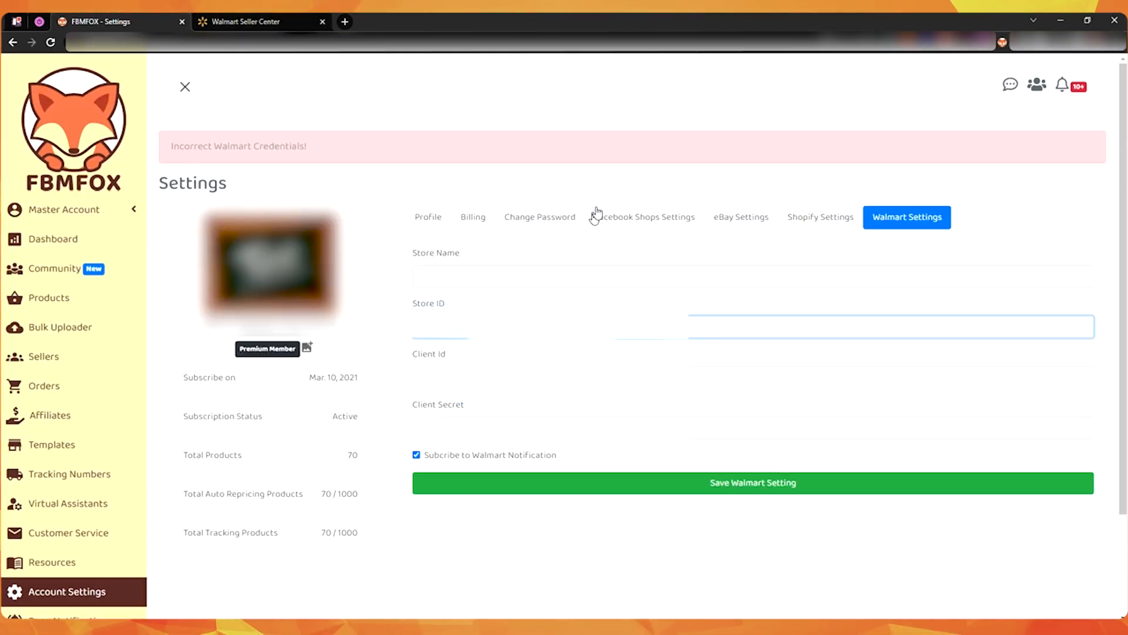
{"action": "left_click", "coordinate": [280, 18]}
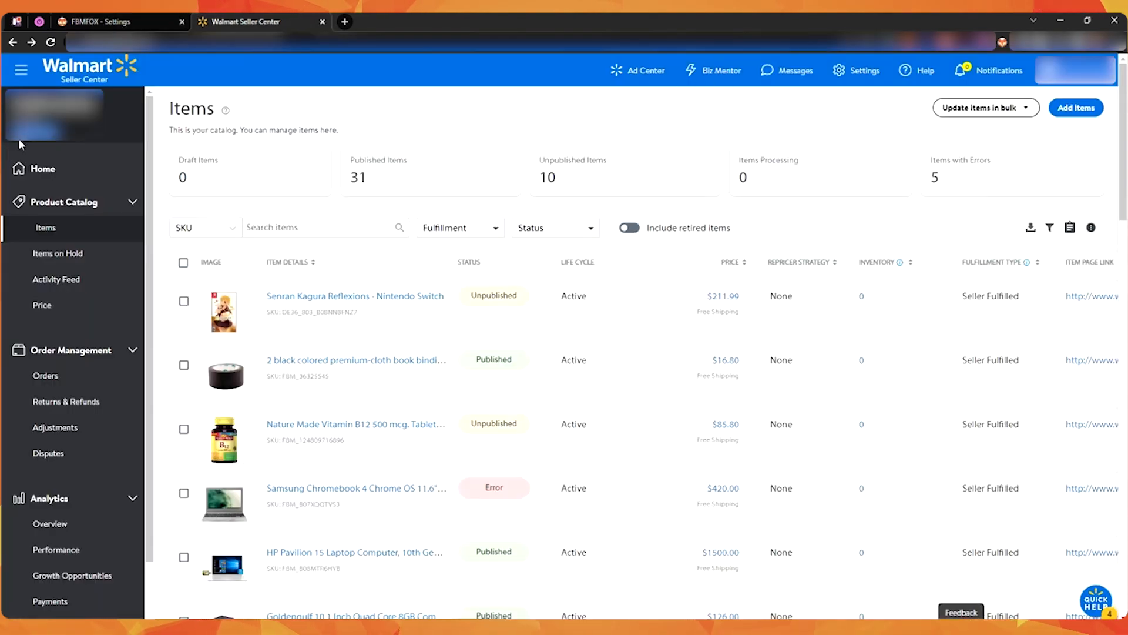
{"action": "left_click", "coordinate": [860, 75]}
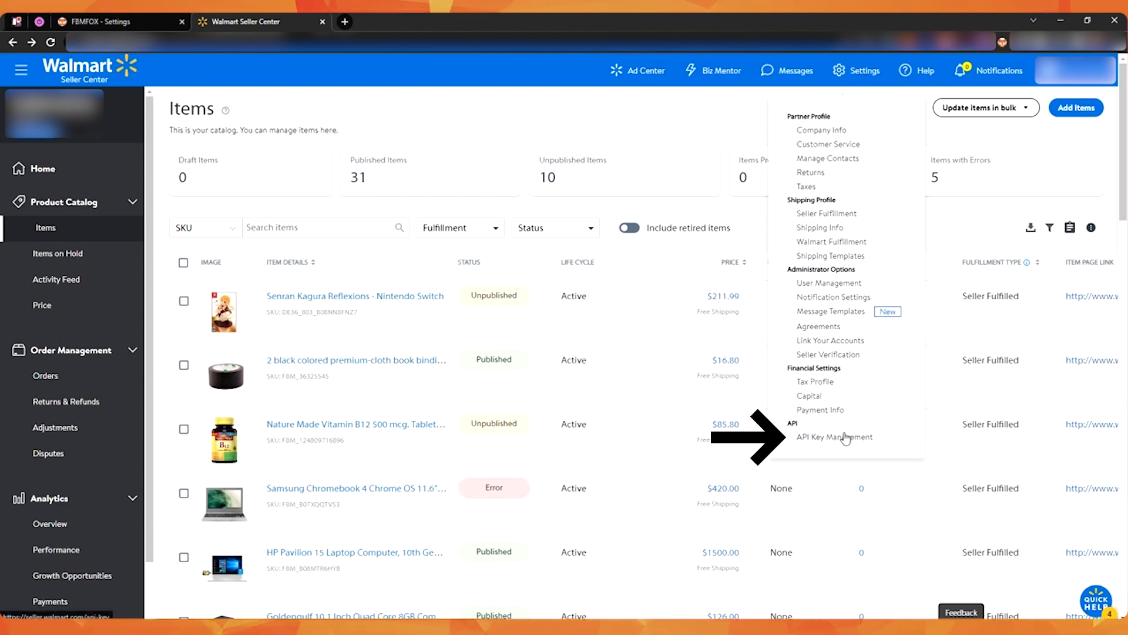
{"action": "left_click", "coordinate": [845, 437]}
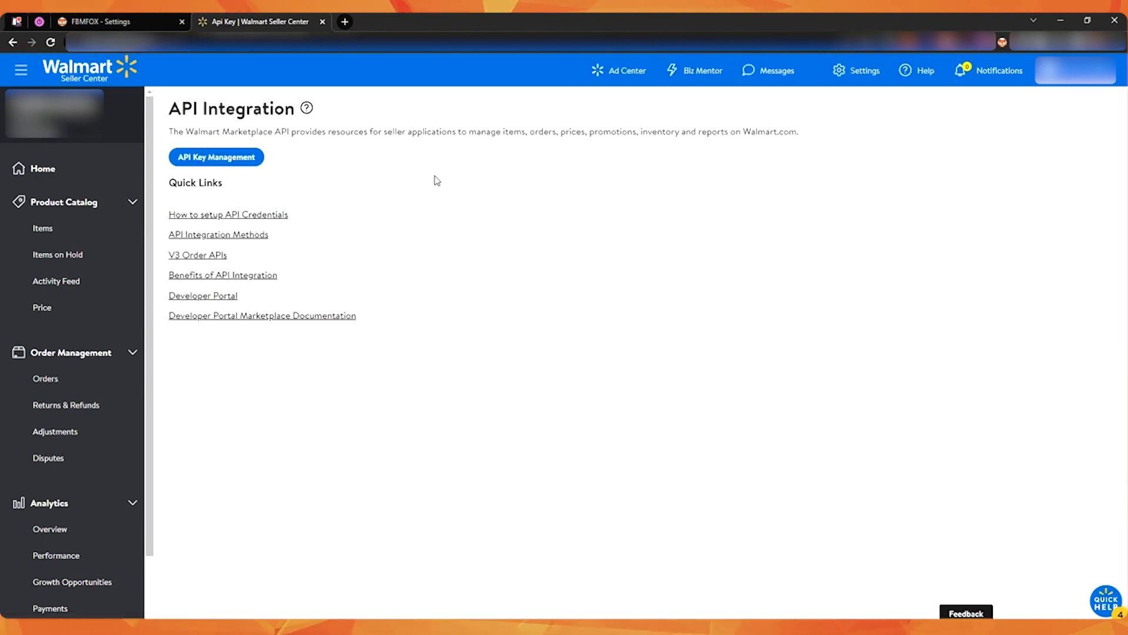
{"action": "left_click", "coordinate": [216, 157]}
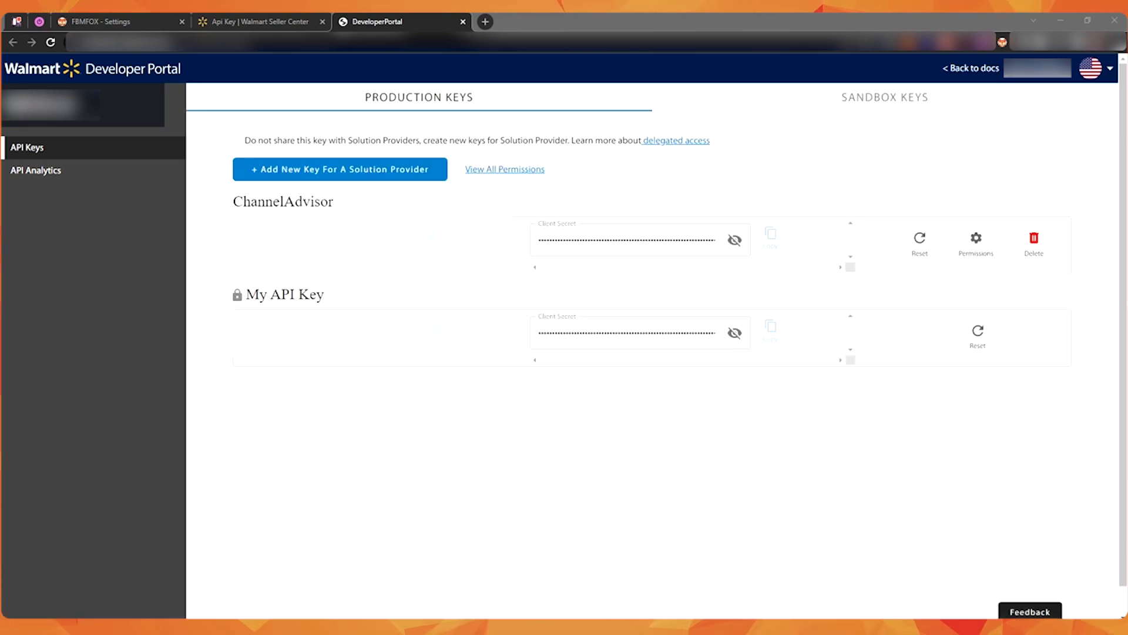
- Copy the store name from the Developer Portal into the Store Name field of FBMFOX's Walmart settings
{"action": "left_click_drag", "start_coordinate": [7, 104], "coordinate": [80, 107]}
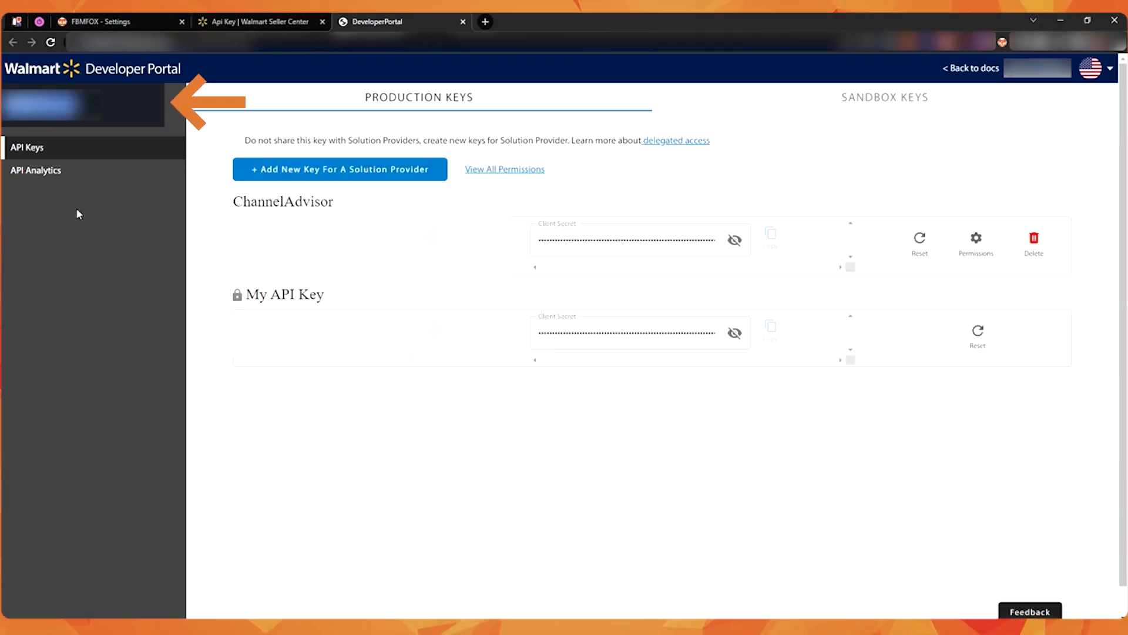
{"action": "left_click", "coordinate": [148, 22]}
{"action": "left_click", "coordinate": [517, 276]}
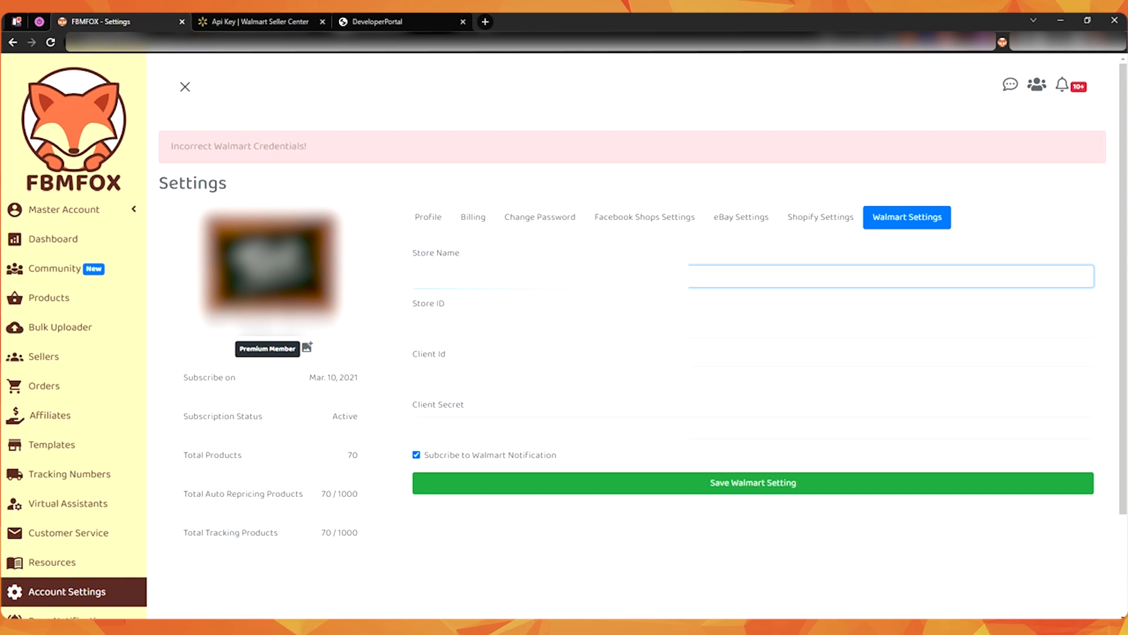
{"action": "left_click", "coordinate": [451, 306]}
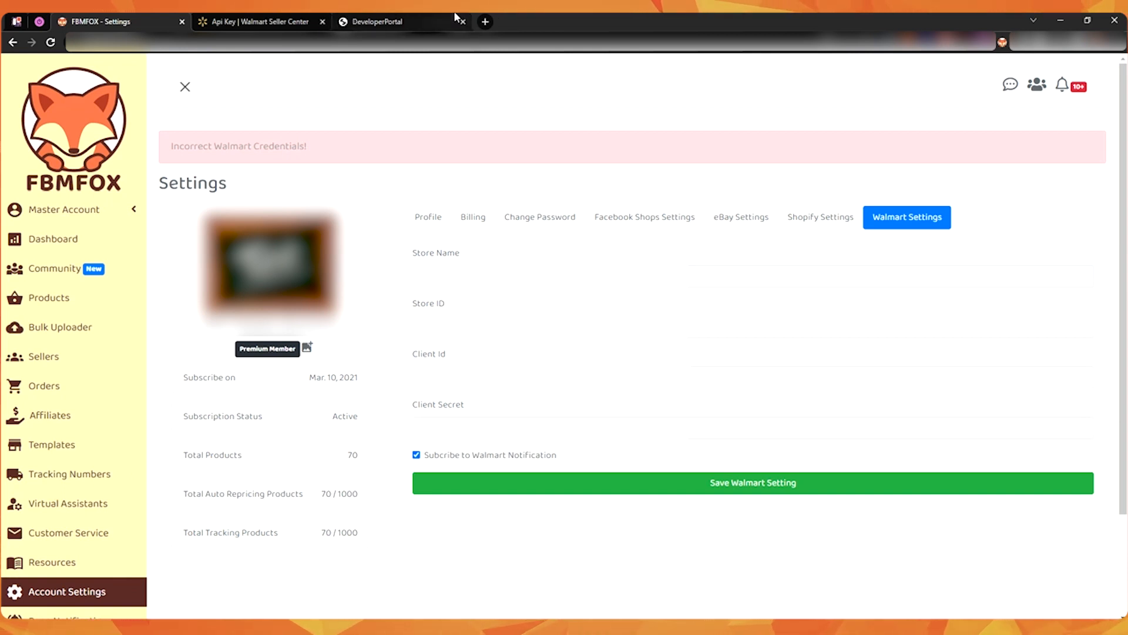
{"action": "left_click", "coordinate": [423, 15]}
{"action": "left_click", "coordinate": [115, 17]}
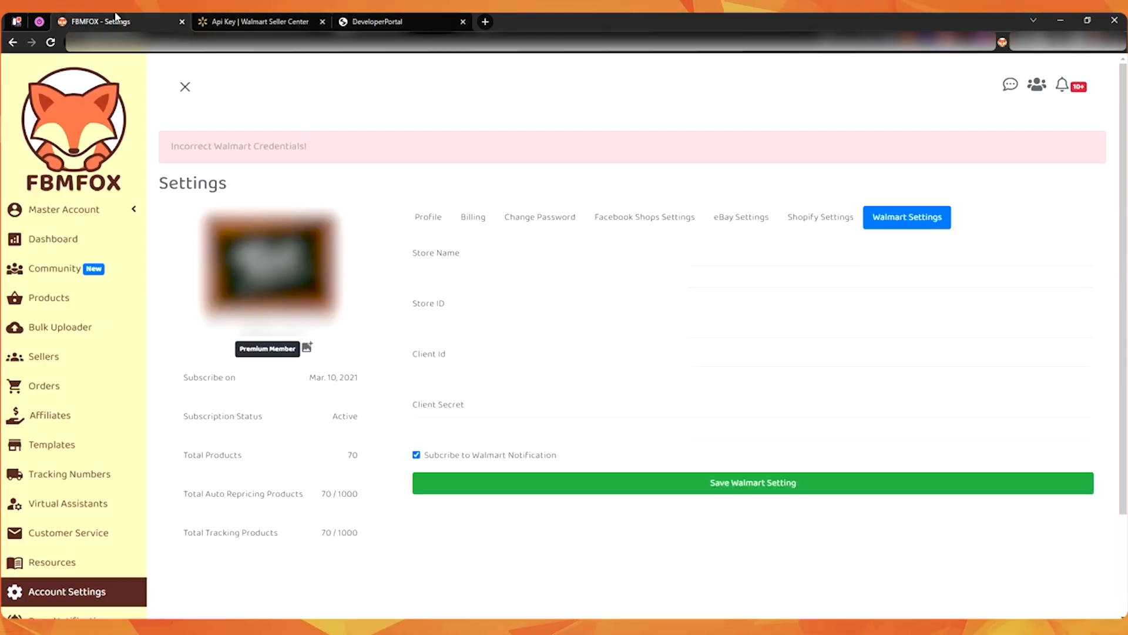
- Copy the client ID of My API Key from the Developer Portal into the Client Id field of FBMFOX's Walmart settings
{"action": "left_click", "coordinate": [382, 18]}
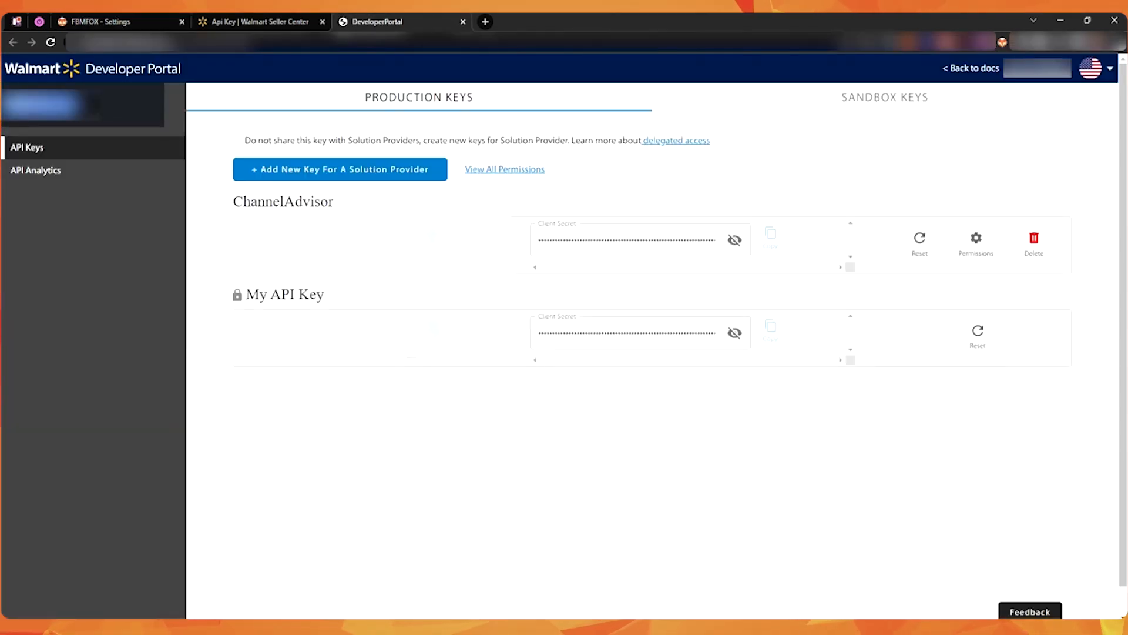
{"action": "scroll", "coordinate": [653, 335], "scroll_direction": "down", "scroll_amount": 1}
{"action": "left_click_drag", "start_coordinate": [246, 265], "coordinate": [325, 265]}
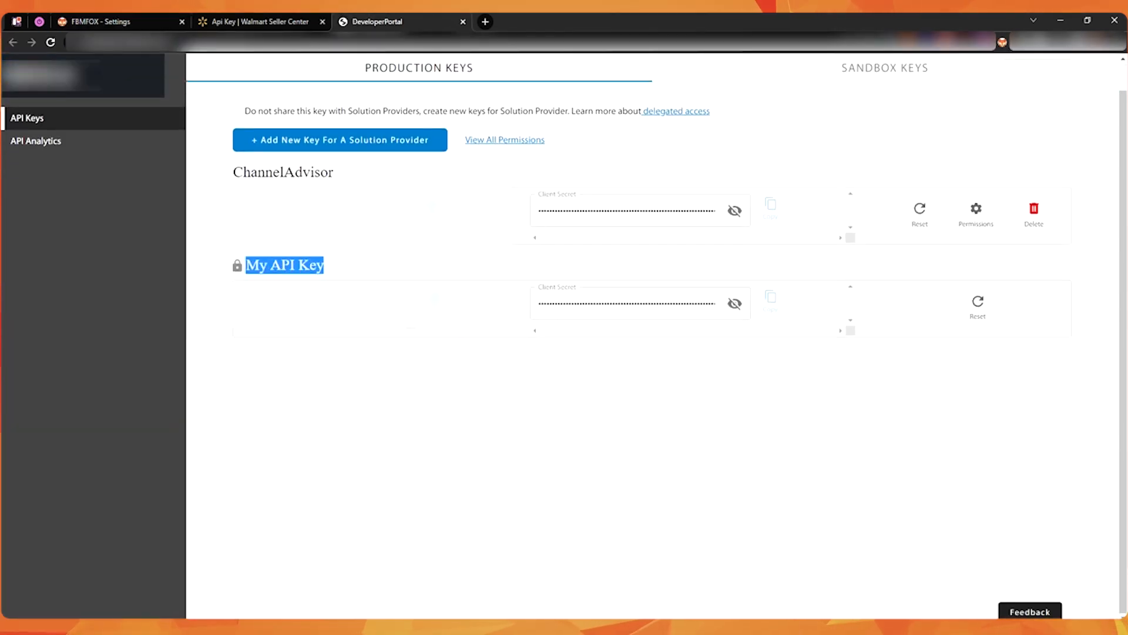
{"action": "left_click", "coordinate": [374, 270]}
{"action": "left_click", "coordinate": [435, 301]}
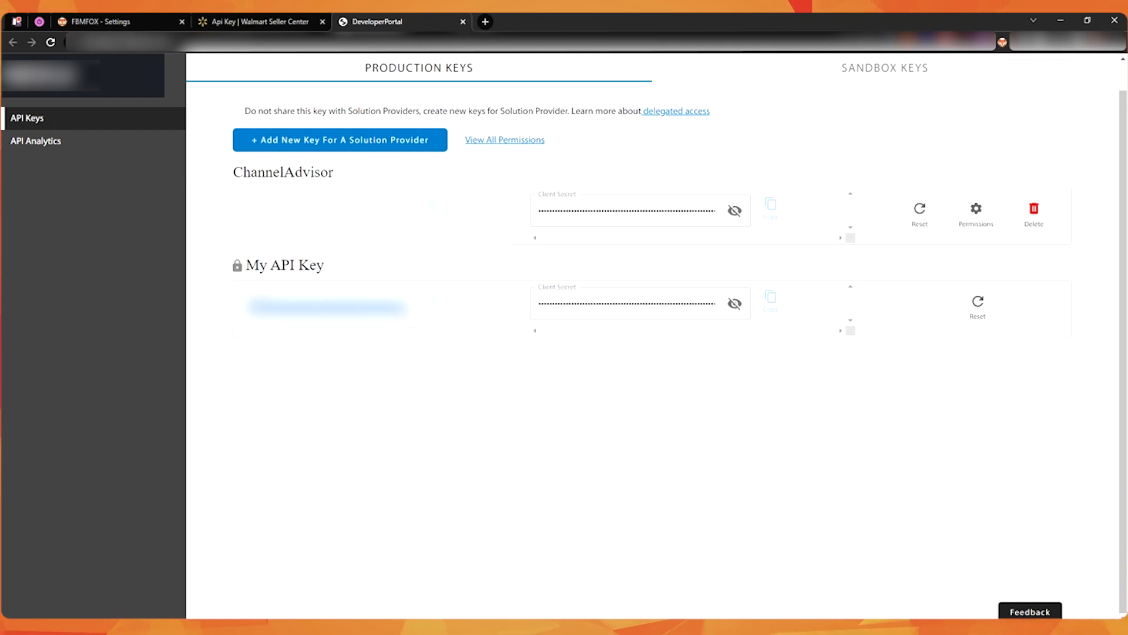
{"action": "left_click", "coordinate": [117, 21]}
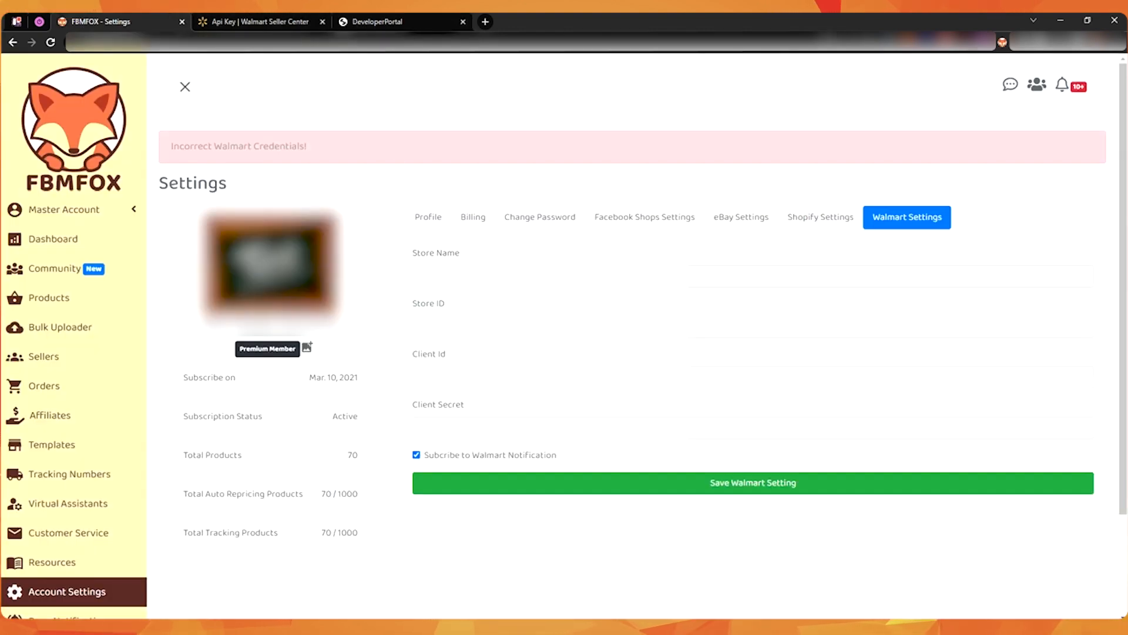
{"action": "left_click", "coordinate": [460, 364]}
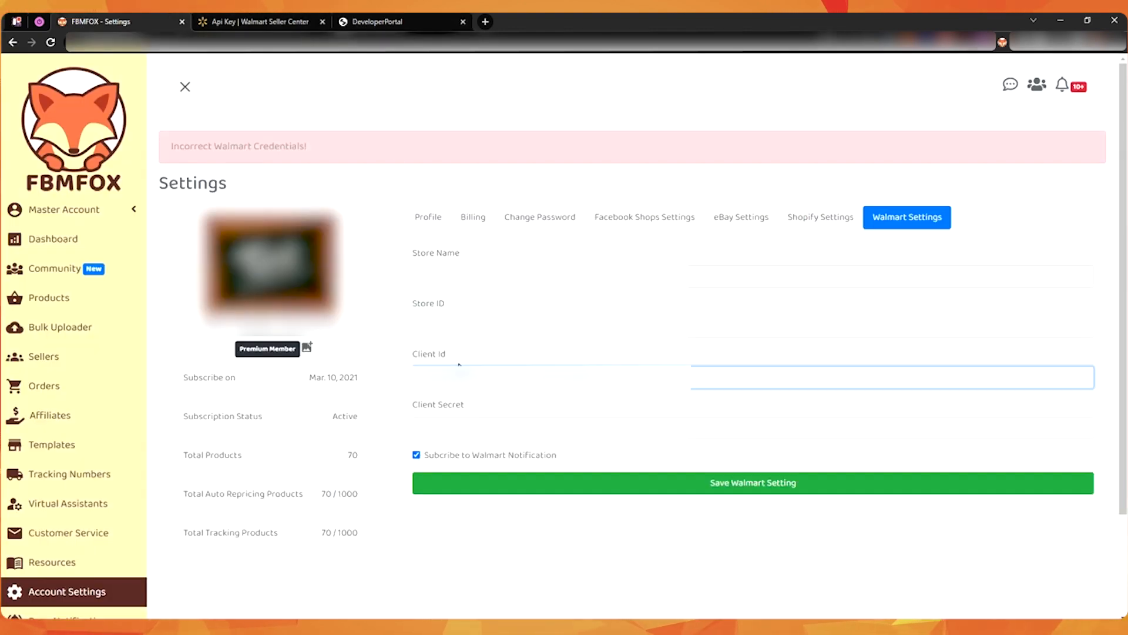
- Copy the client secret of My API Key into FBMFOX's Client Secret field and save the Walmart settings
{"action": "left_click", "coordinate": [429, 17]}
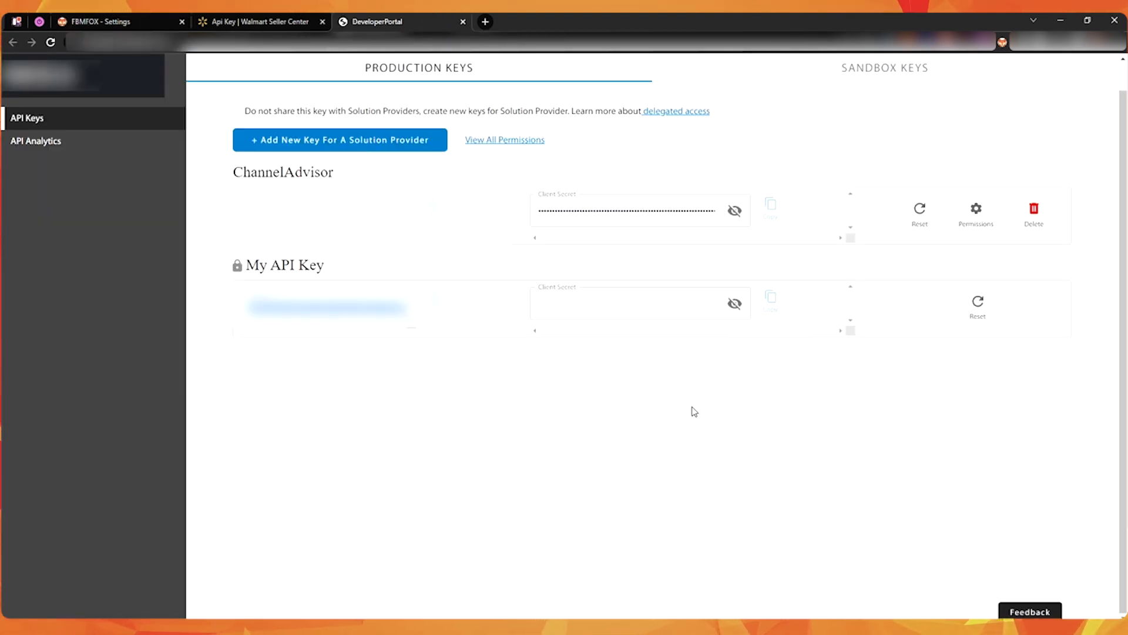
{"action": "left_click", "coordinate": [770, 301]}
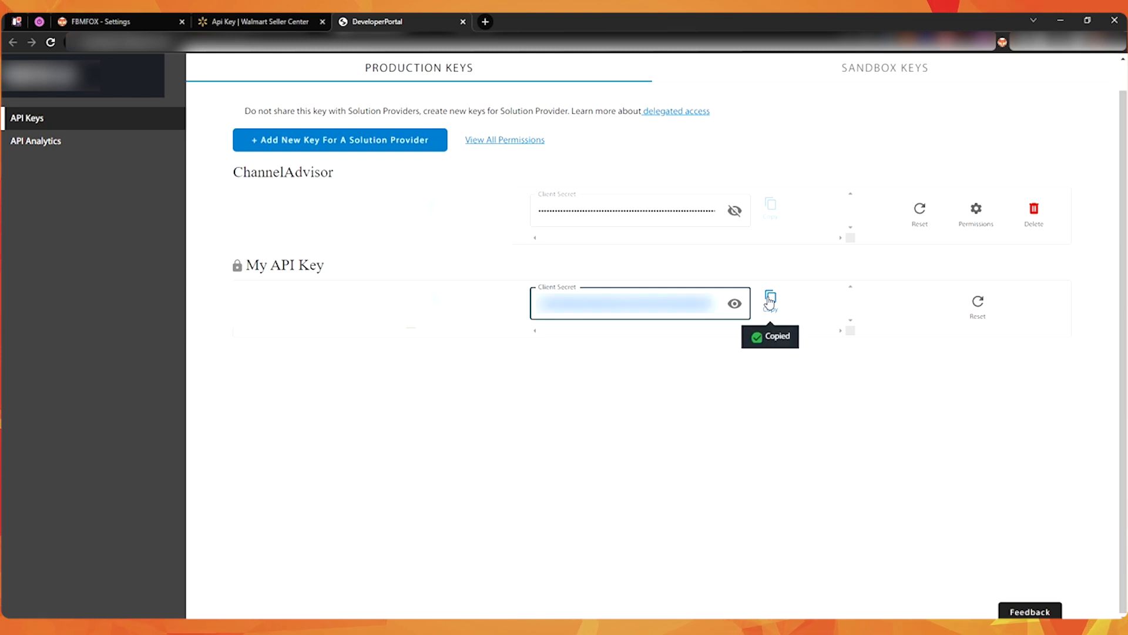
{"action": "left_click", "coordinate": [147, 21]}
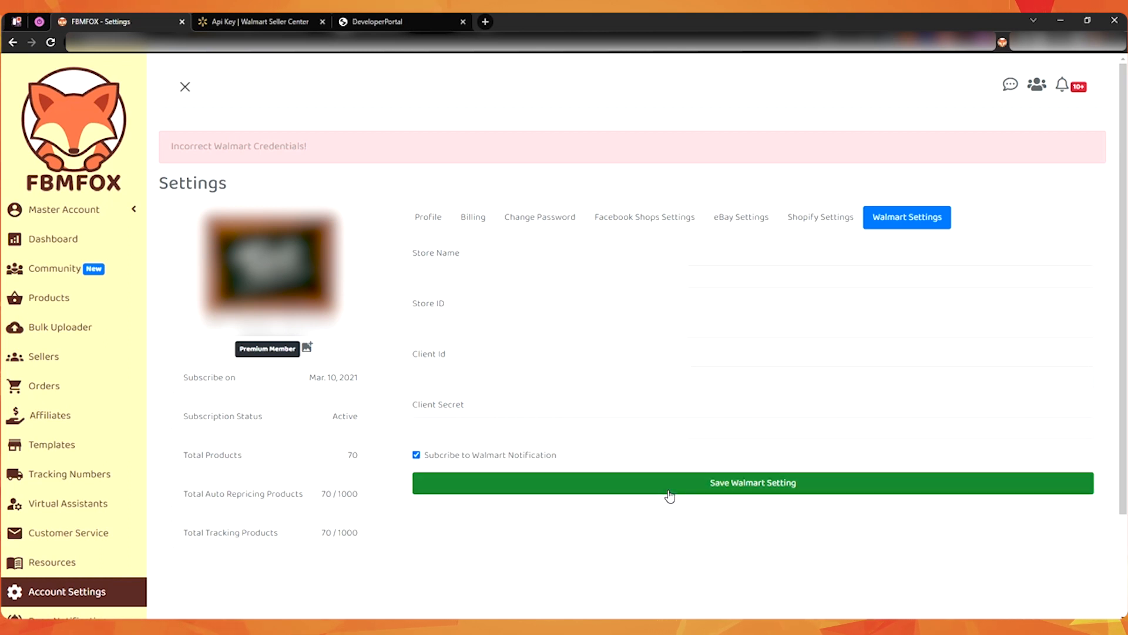
{"action": "left_click", "coordinate": [669, 494]}
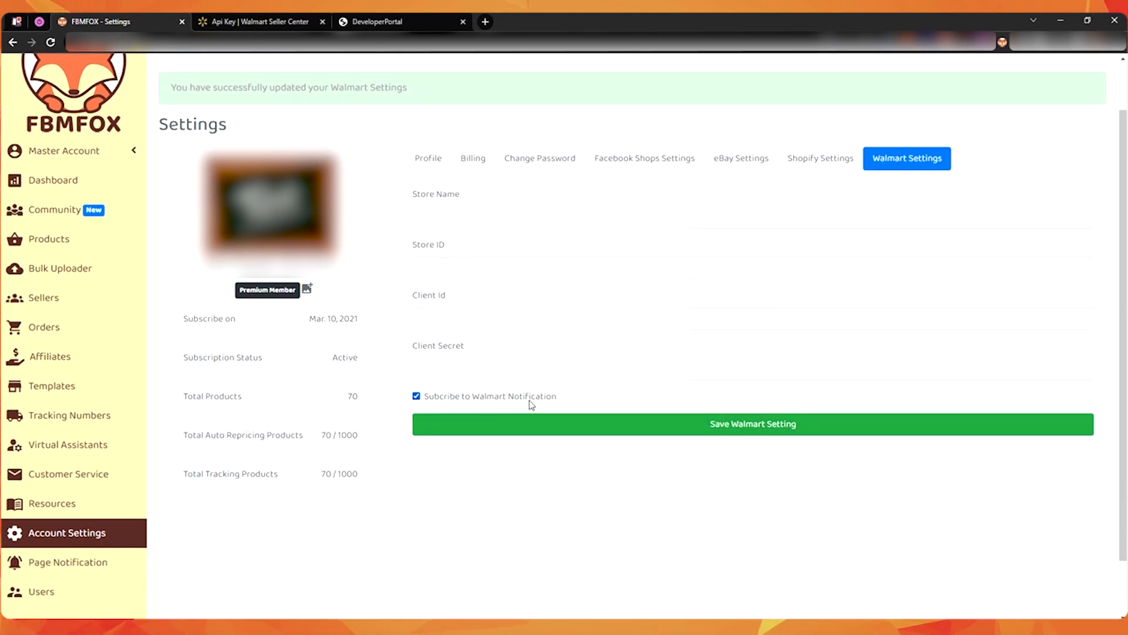
{"action": "scroll", "coordinate": [718, 391], "scroll_direction": "up", "scroll_amount": 1}
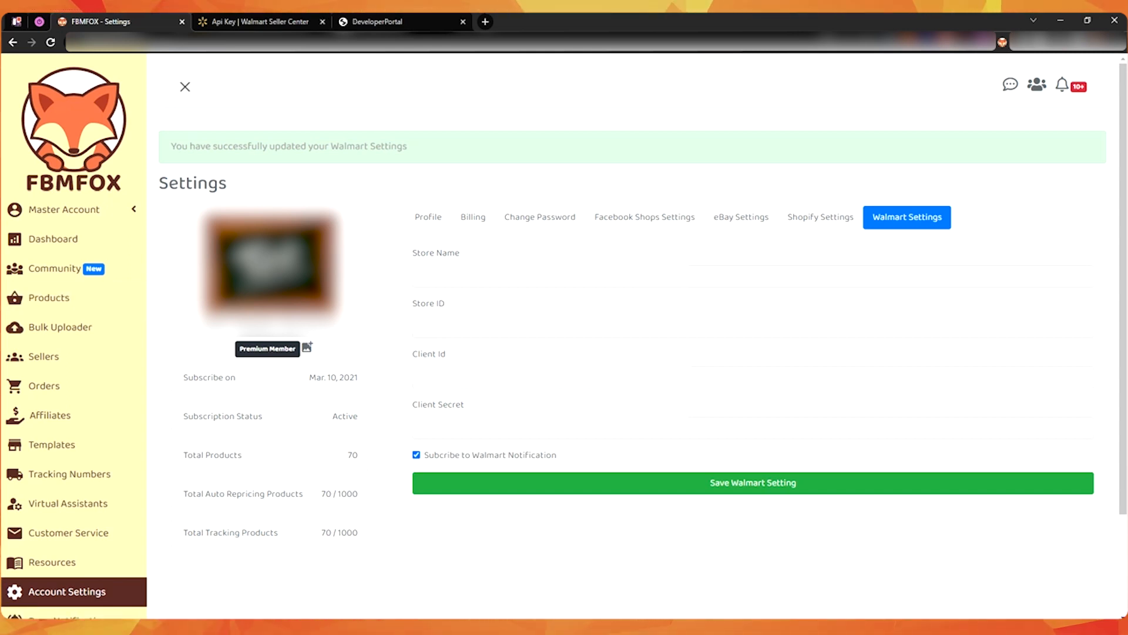
- Open the FBMFOX products list and examine the Sales Channels entries for the listed products
{"action": "left_click", "coordinate": [49, 297]}
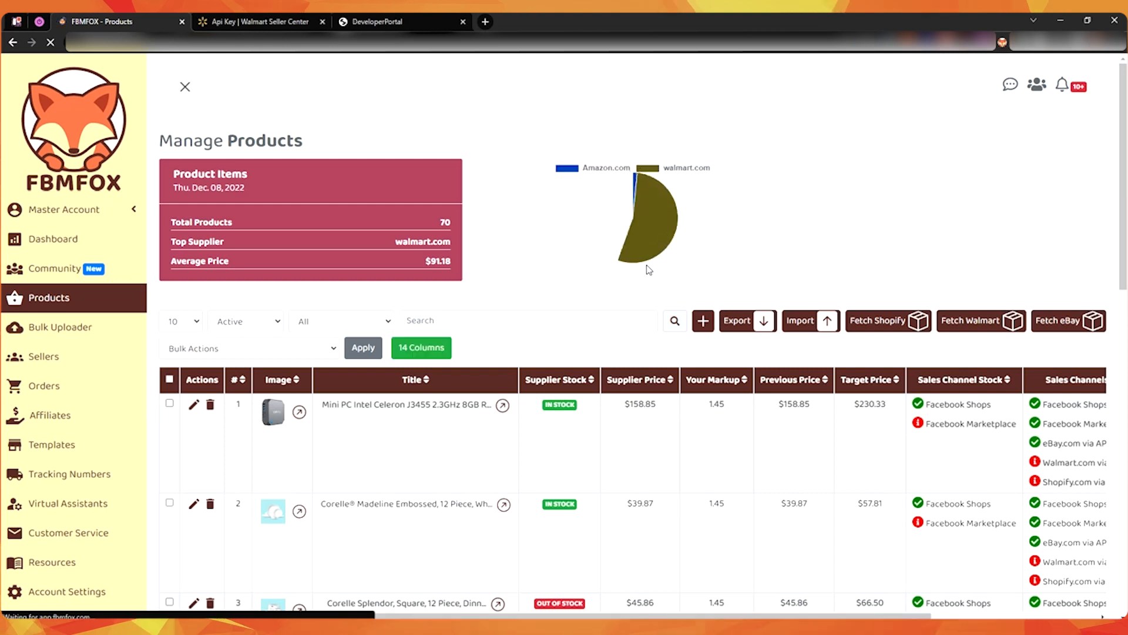
{"action": "scroll", "coordinate": [894, 297], "scroll_direction": "down", "scroll_amount": 3}
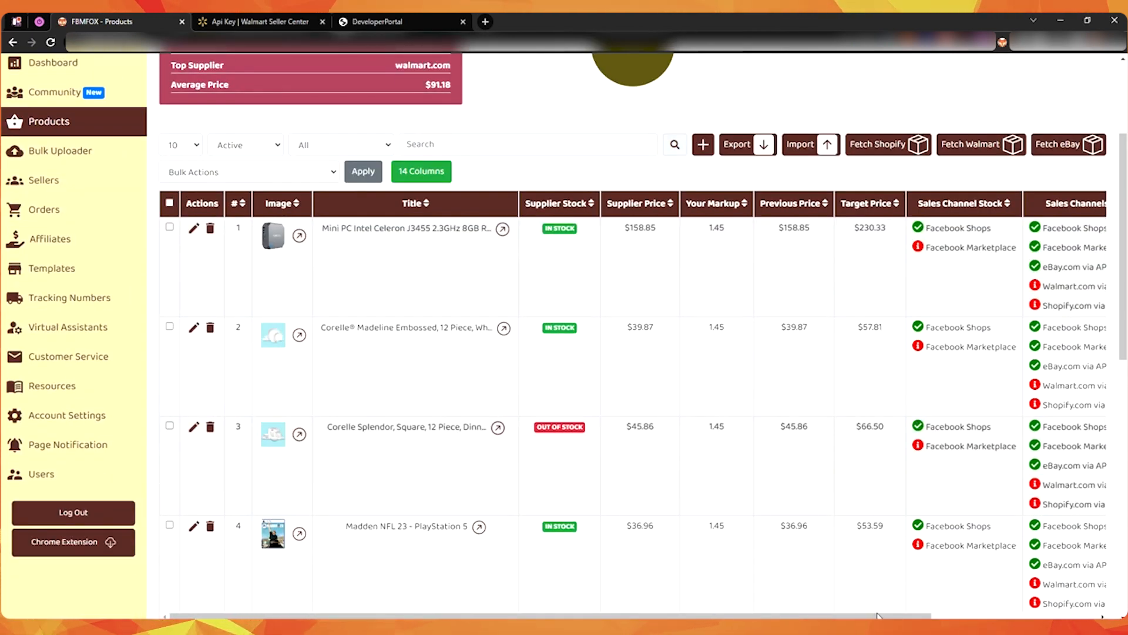
{"action": "left_click_drag", "start_coordinate": [881, 616], "coordinate": [1027, 594]}
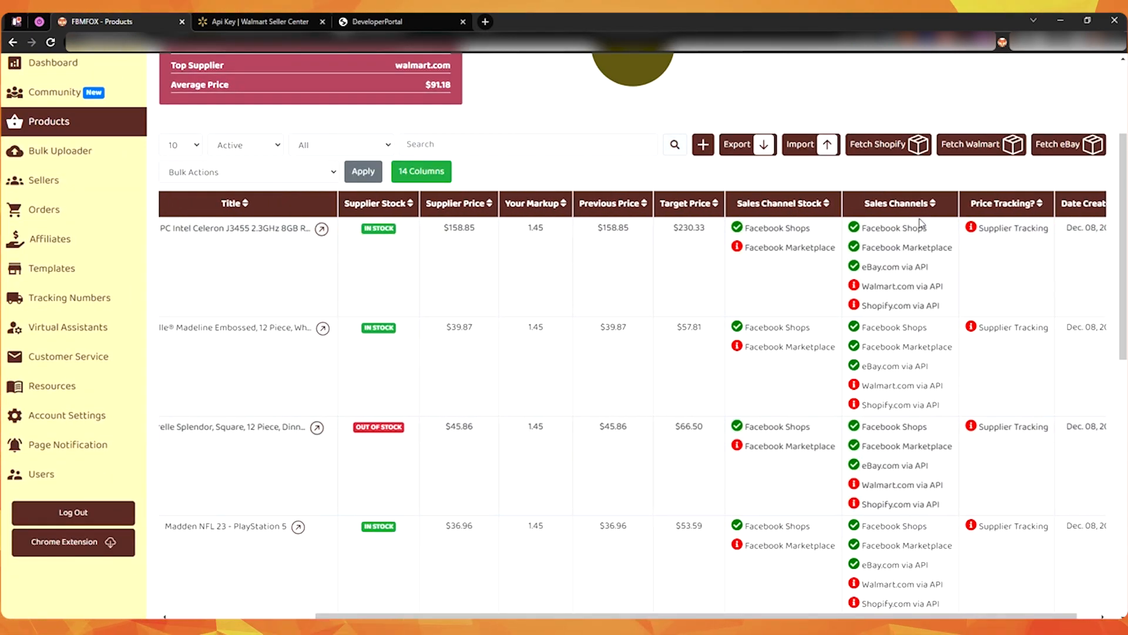
{"action": "double_click", "coordinate": [921, 267]}
{"action": "left_click_drag", "start_coordinate": [915, 267], "coordinate": [862, 267]}
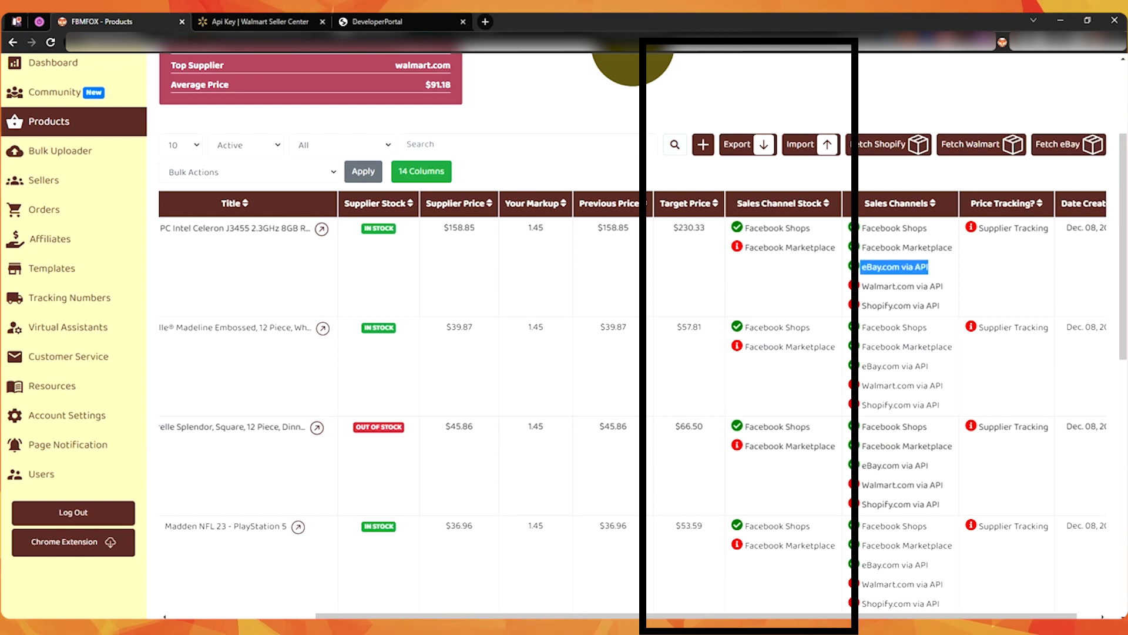
{"action": "left_click_drag", "start_coordinate": [953, 248], "coordinate": [861, 248]}
{"action": "left_click_drag", "start_coordinate": [928, 229], "coordinate": [862, 229]}
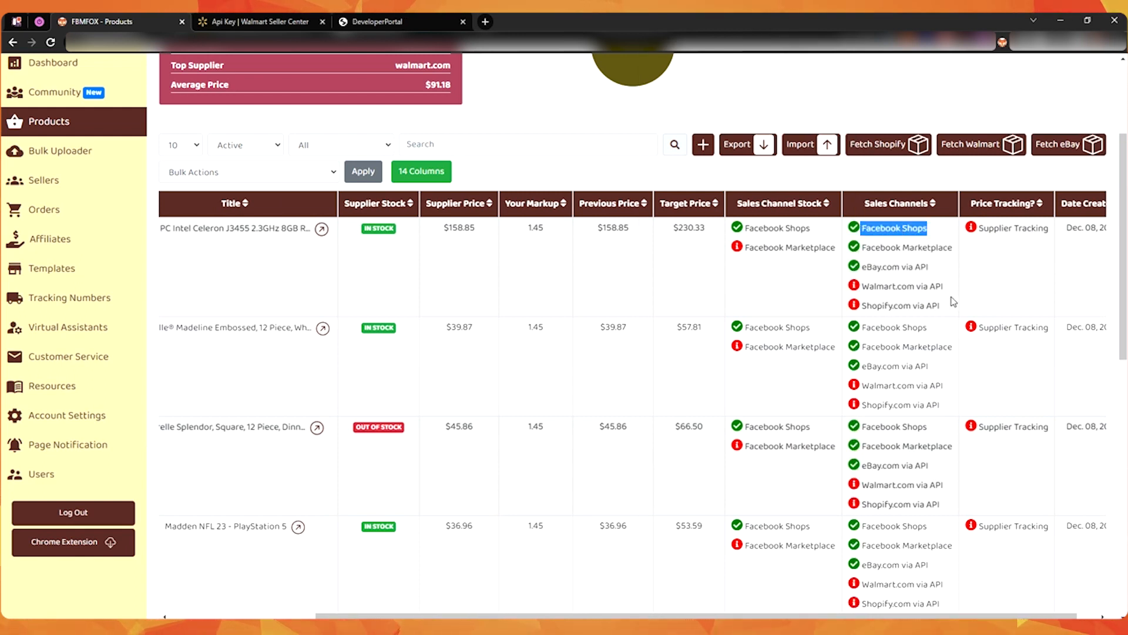
{"action": "scroll", "coordinate": [953, 302], "scroll_direction": "down", "scroll_amount": 15}
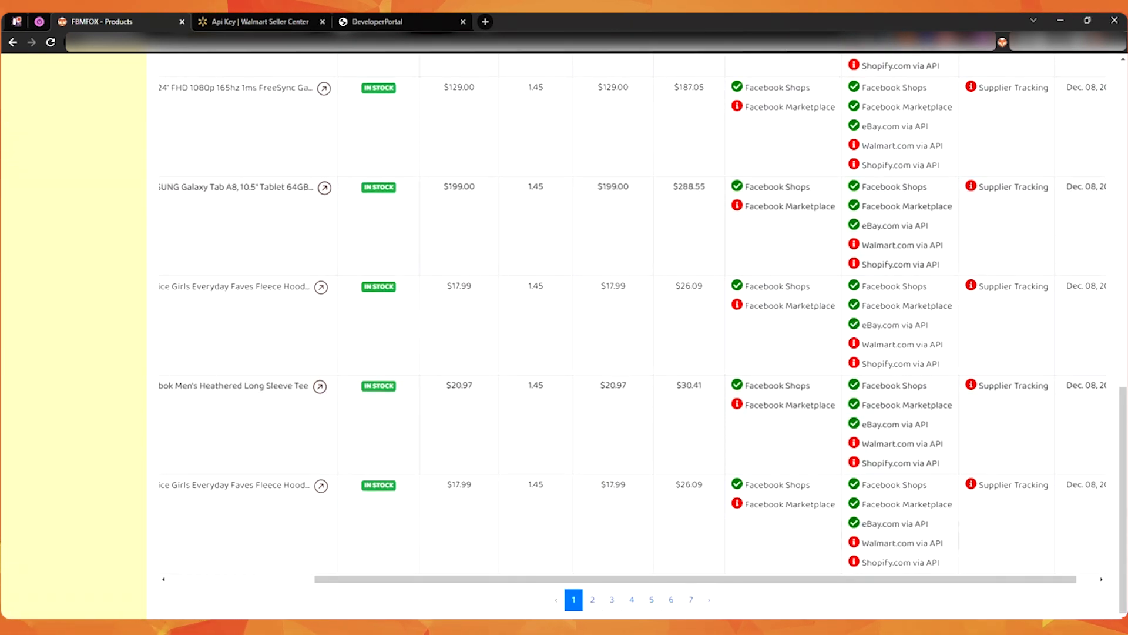
{"action": "left_click_drag", "start_coordinate": [899, 585], "coordinate": [752, 582]}
{"action": "scroll", "coordinate": [504, 372], "scroll_direction": "up", "scroll_amount": 15}
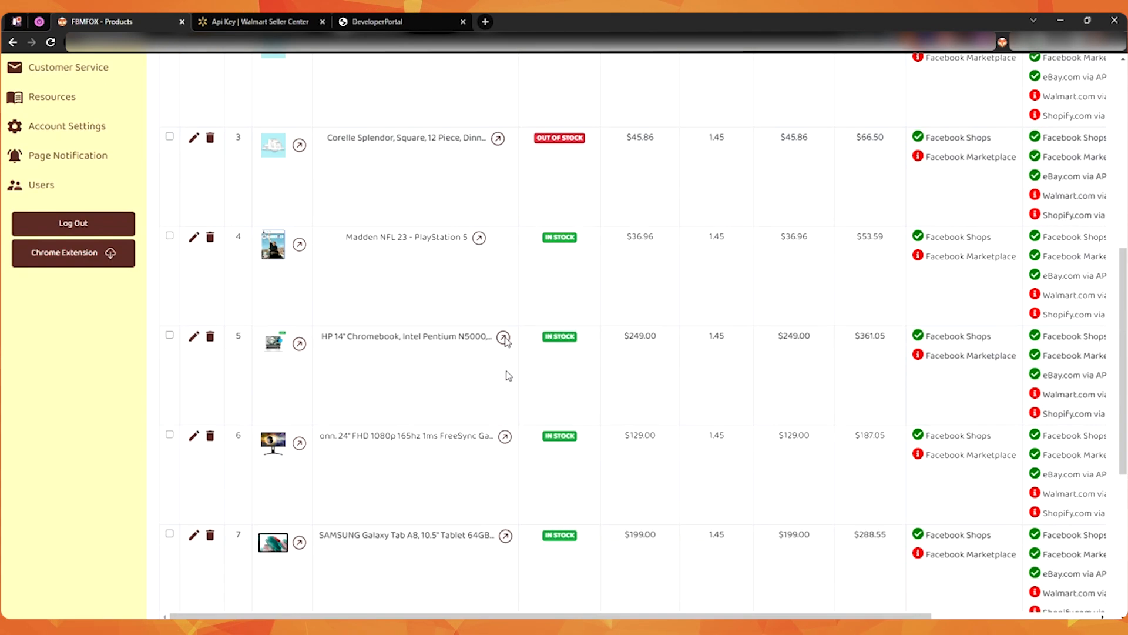
- Switch to Walmart Seller Center, open the Items catalog and review the listed items and their statuses
{"action": "left_click", "coordinate": [239, 18]}
{"action": "left_click", "coordinate": [19, 72]}
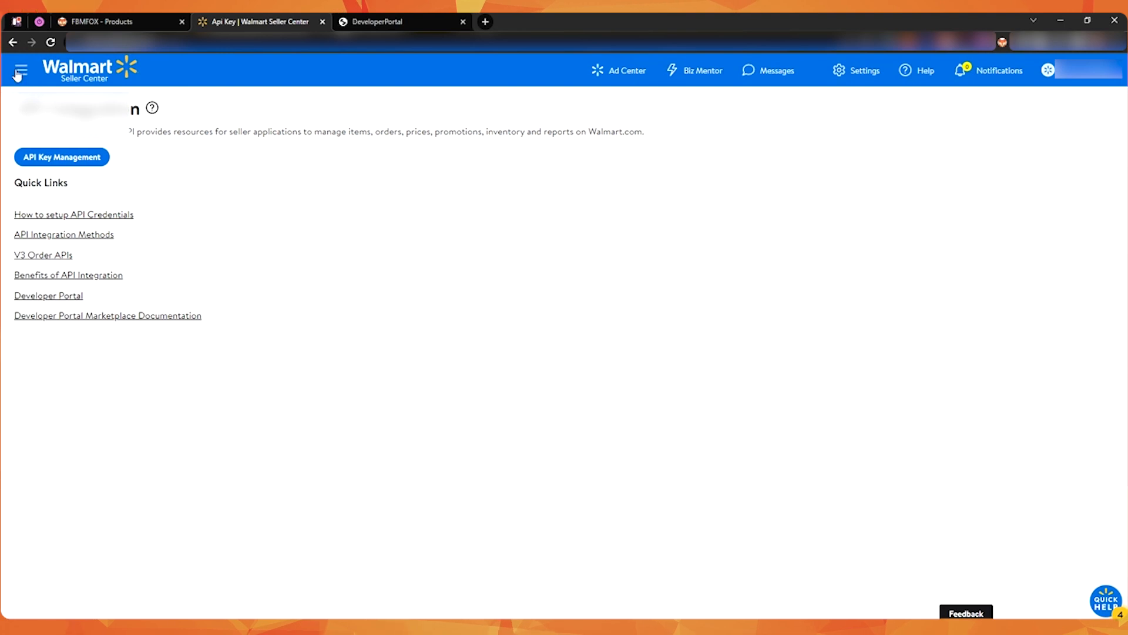
{"action": "left_click", "coordinate": [19, 72]}
{"action": "left_click", "coordinate": [42, 228]}
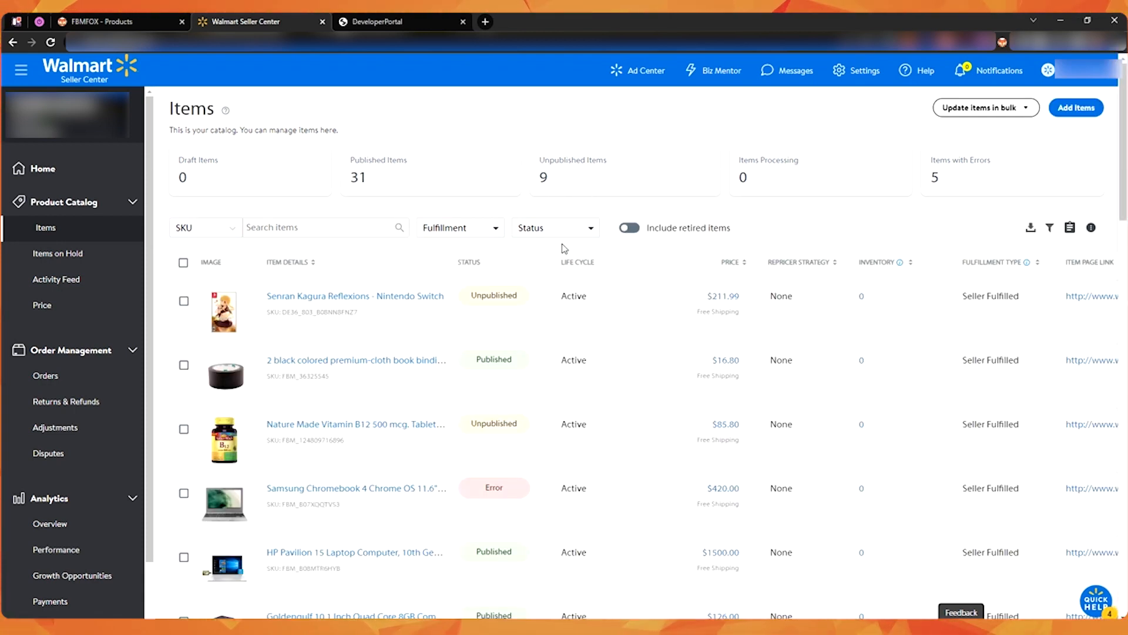
{"action": "scroll", "coordinate": [575, 436], "scroll_direction": "down", "scroll_amount": 4}
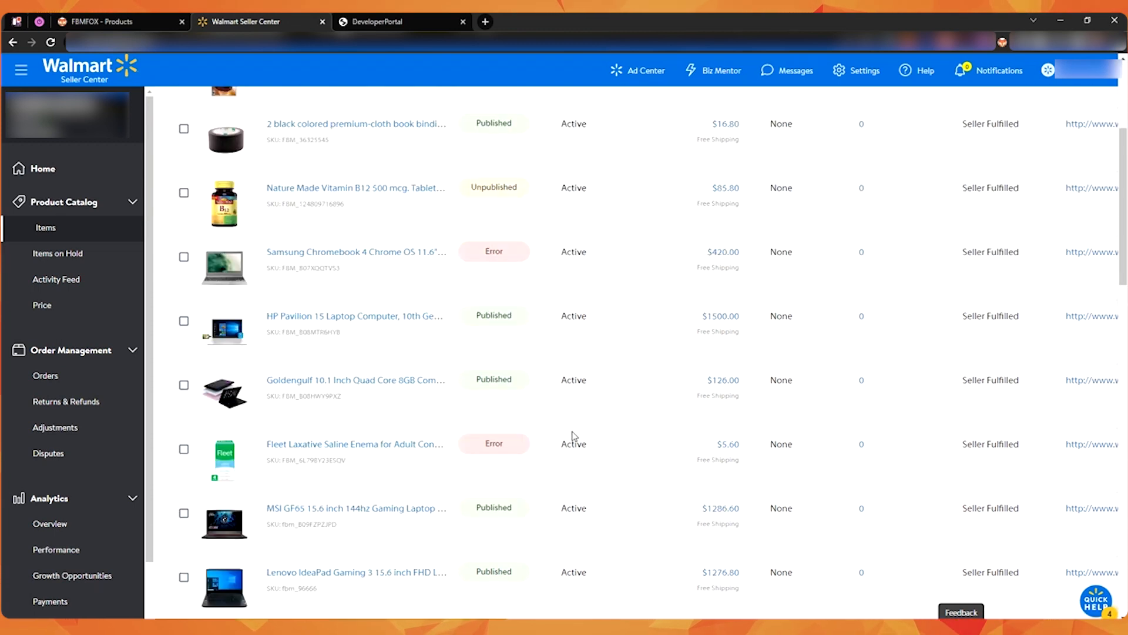
{"action": "scroll", "coordinate": [576, 388], "scroll_direction": "down", "scroll_amount": 8}
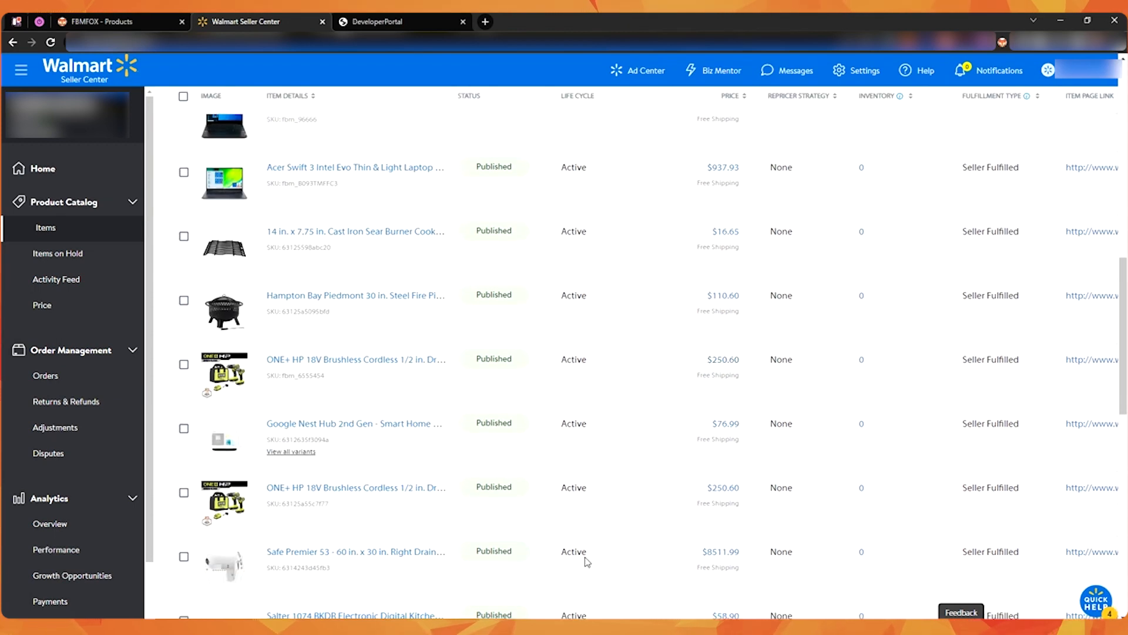
{"action": "scroll", "coordinate": [667, 395], "scroll_direction": "up", "scroll_amount": 12}
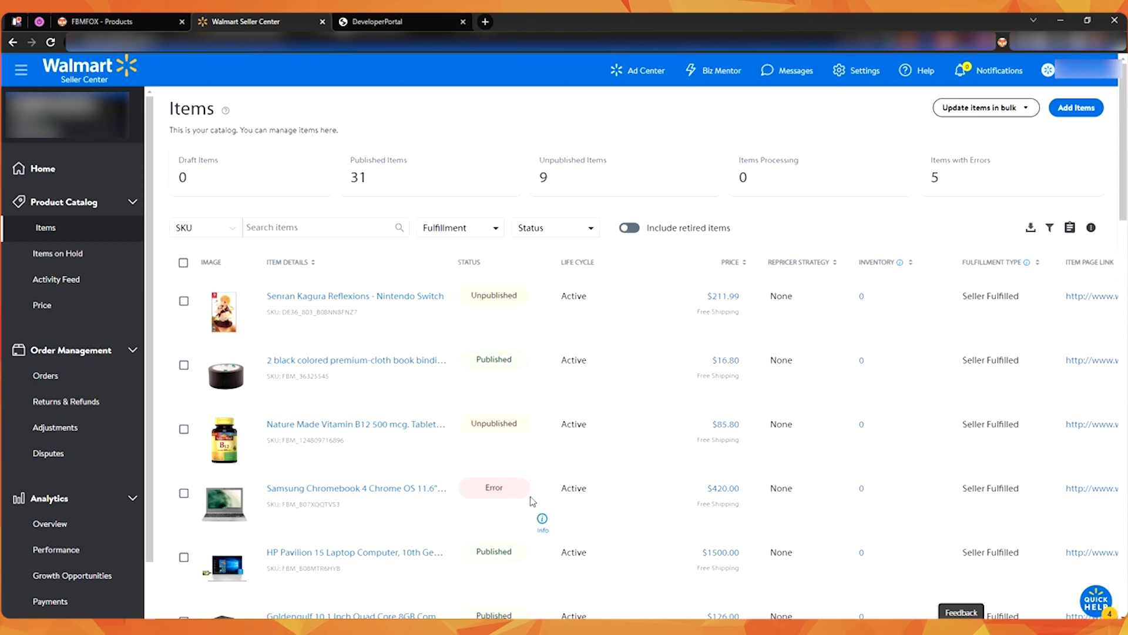
- Switch to the FBMFOX products list, fetch the Walmart products and look over the newly imported entries
{"action": "left_click", "coordinate": [100, 17]}
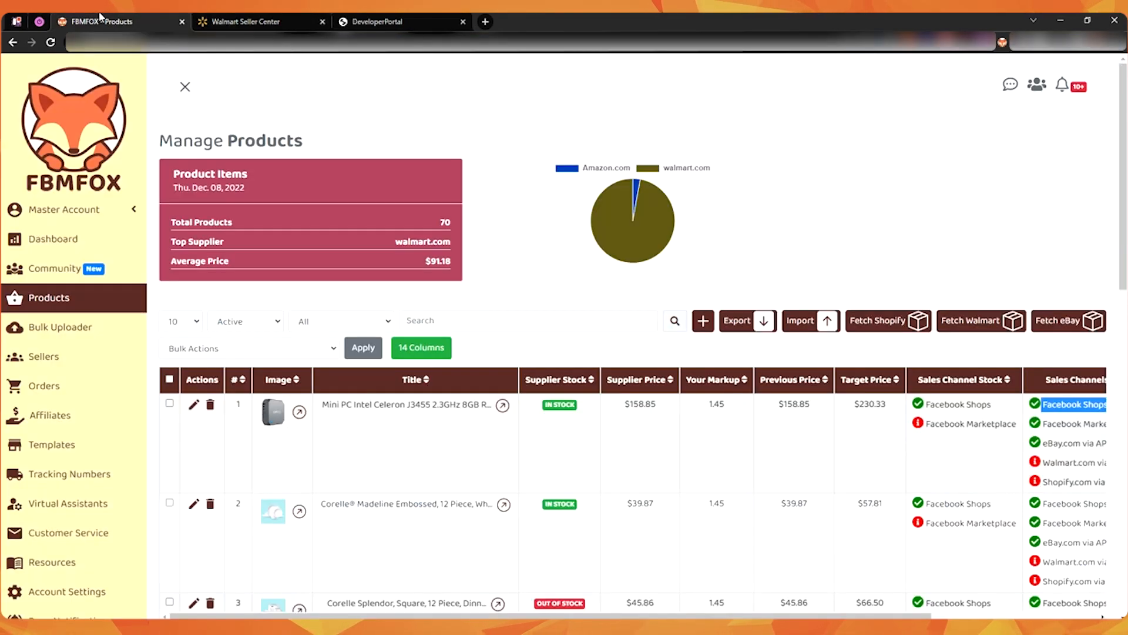
{"action": "left_click", "coordinate": [634, 363]}
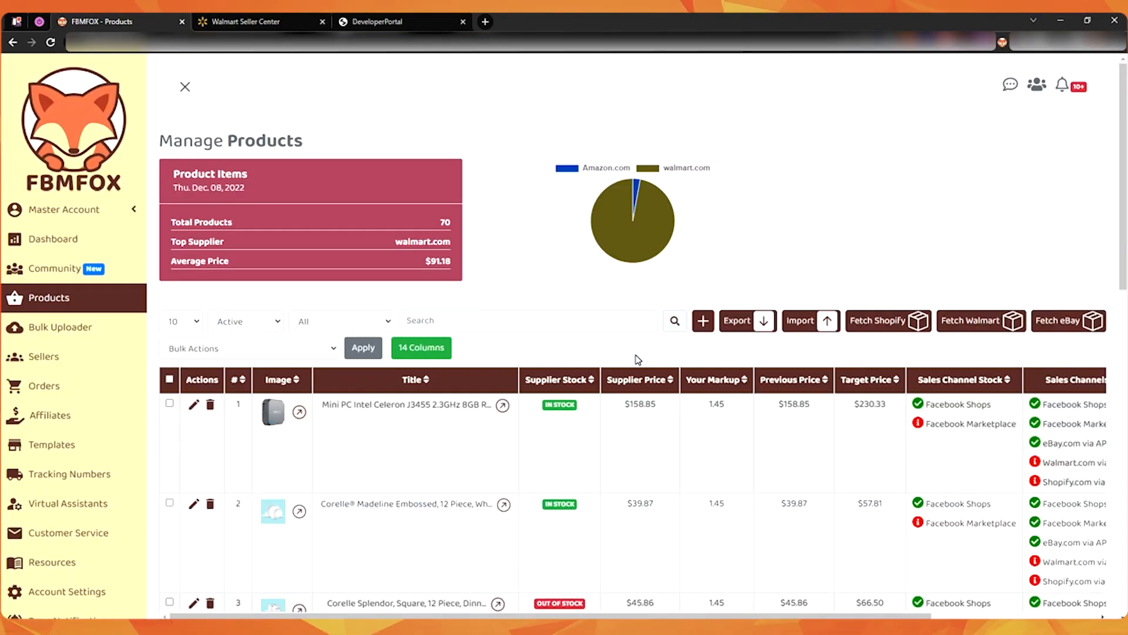
{"action": "left_click_drag", "start_coordinate": [771, 617], "coordinate": [815, 617]}
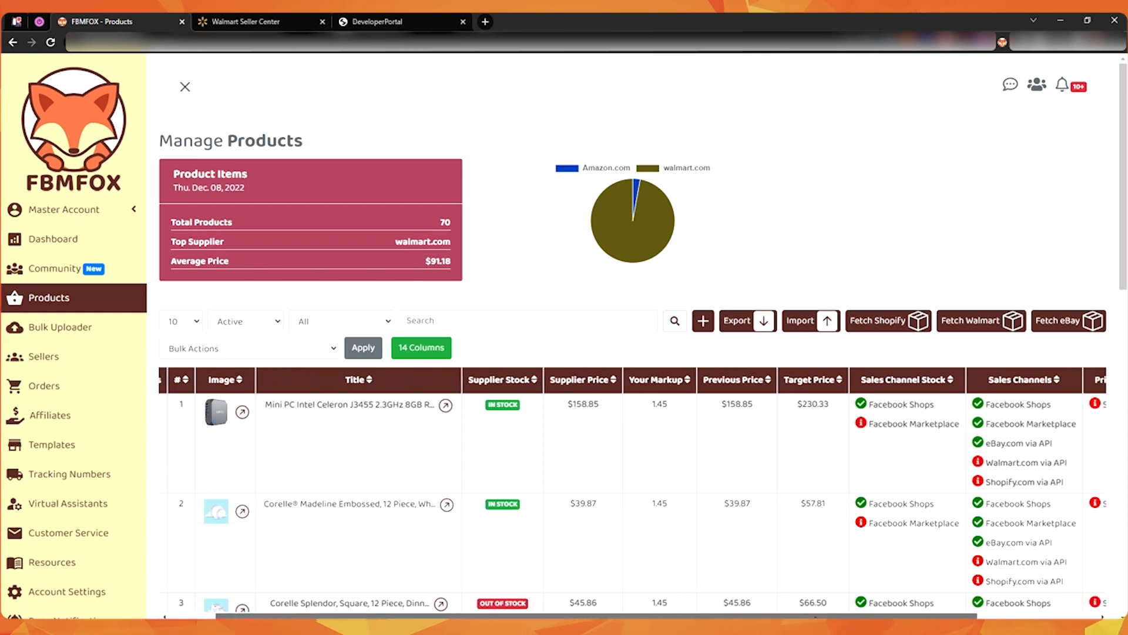
{"action": "left_click", "coordinate": [985, 325]}
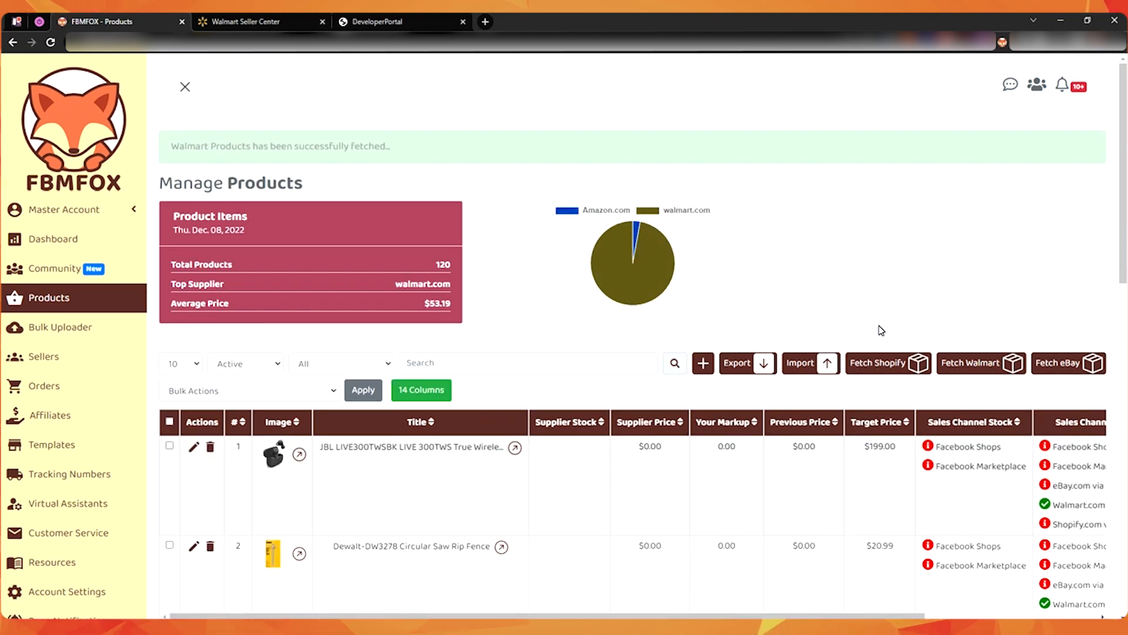
{"action": "scroll", "coordinate": [335, 397], "scroll_direction": "down", "scroll_amount": 1}
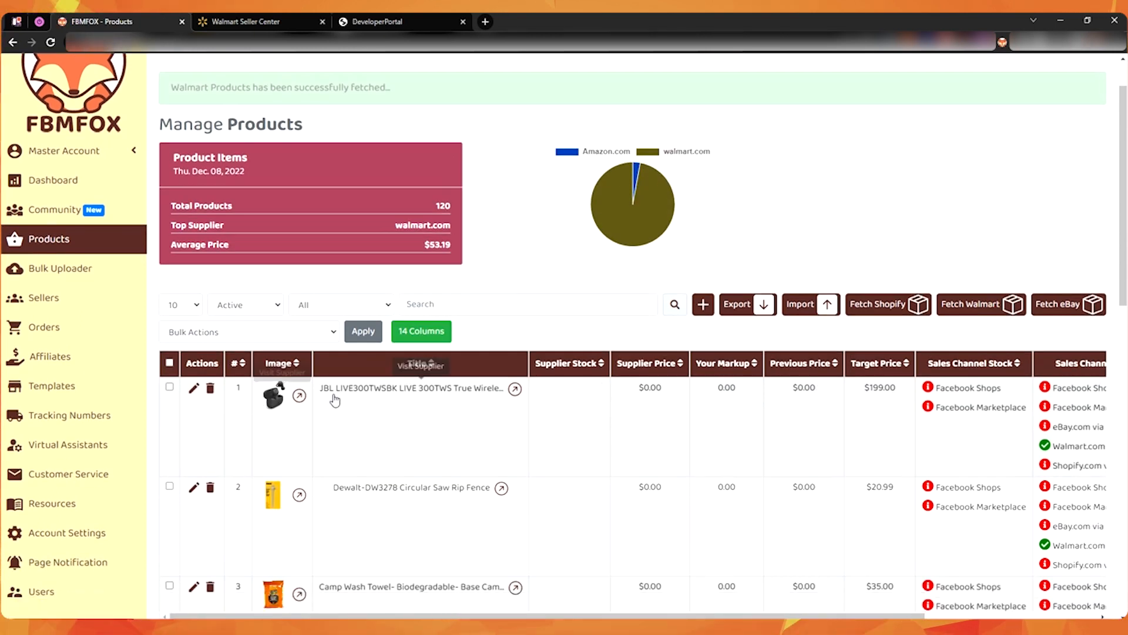
{"action": "scroll", "coordinate": [347, 399], "scroll_direction": "down", "scroll_amount": 1}
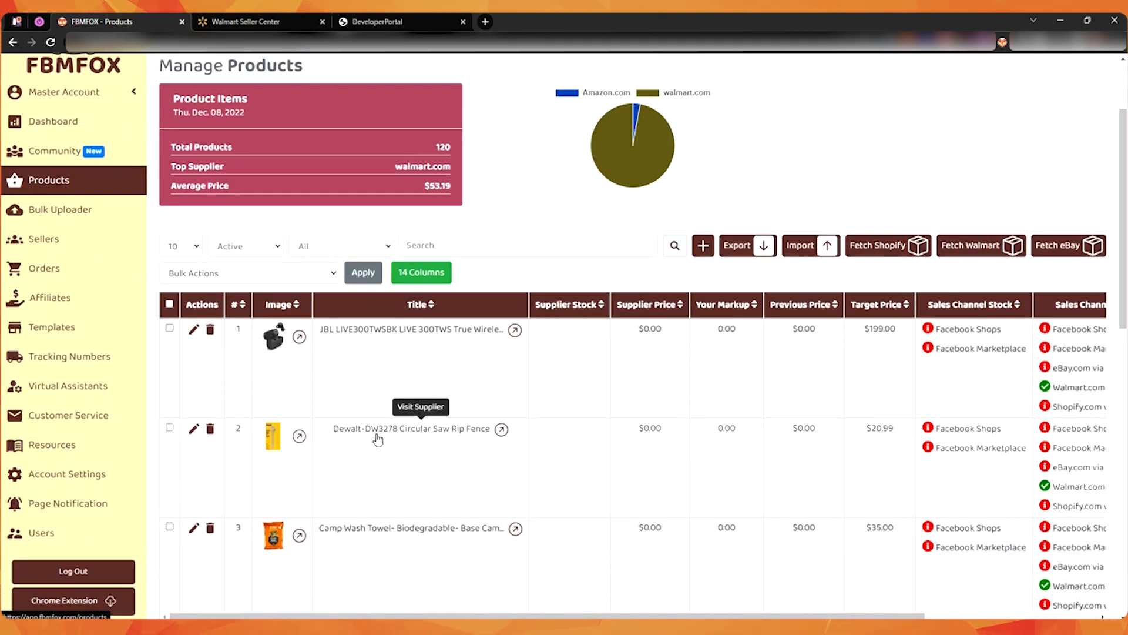
- Switch to Walmart Seller Center and review the catalog items on pages 2 and 1 for comparison with the fetched products
{"action": "left_click", "coordinate": [247, 21]}
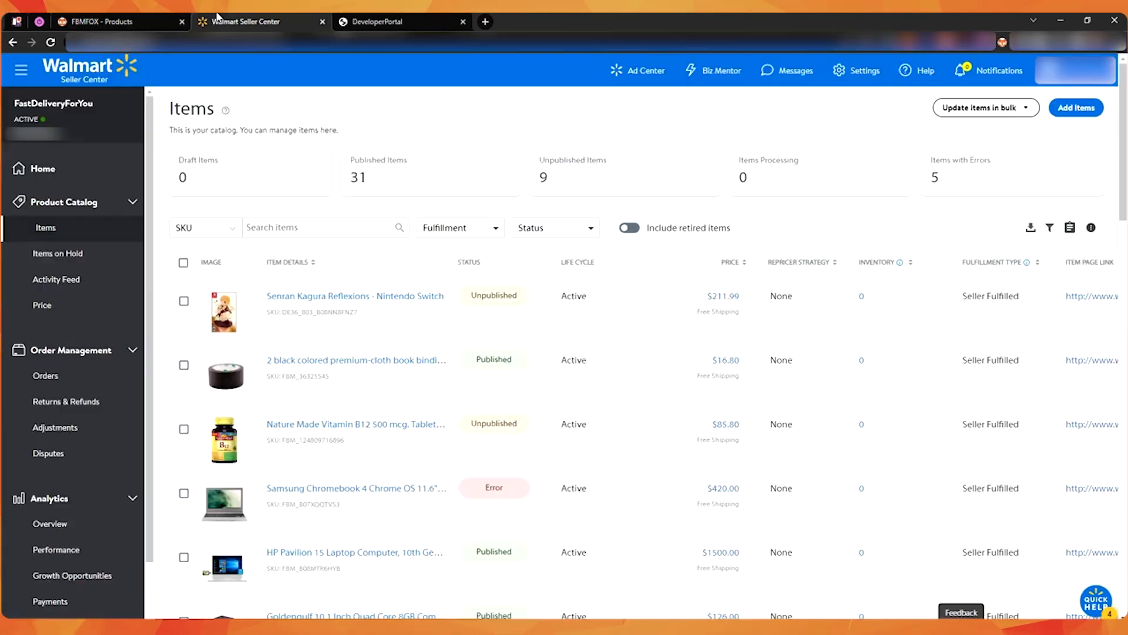
{"action": "scroll", "coordinate": [650, 322], "scroll_direction": "down", "scroll_amount": 2}
{"action": "scroll", "coordinate": [649, 322], "scroll_direction": "down", "scroll_amount": 20}
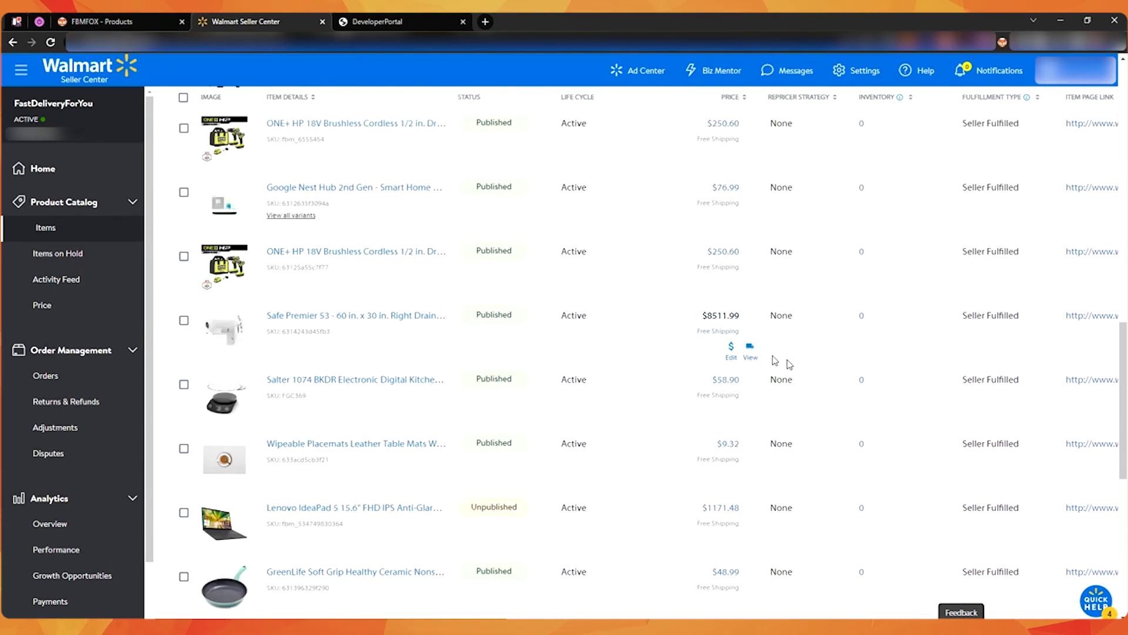
{"action": "left_click", "coordinate": [667, 473]}
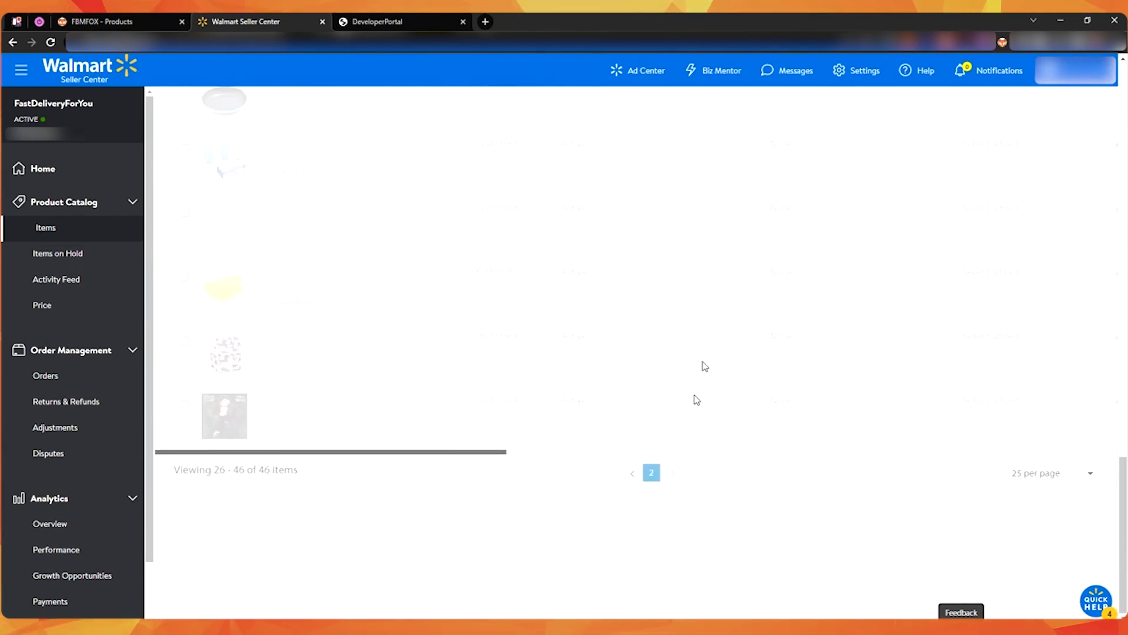
{"action": "scroll", "coordinate": [697, 312], "scroll_direction": "up", "scroll_amount": 4}
{"action": "scroll", "coordinate": [456, 391], "scroll_direction": "down", "scroll_amount": 10}
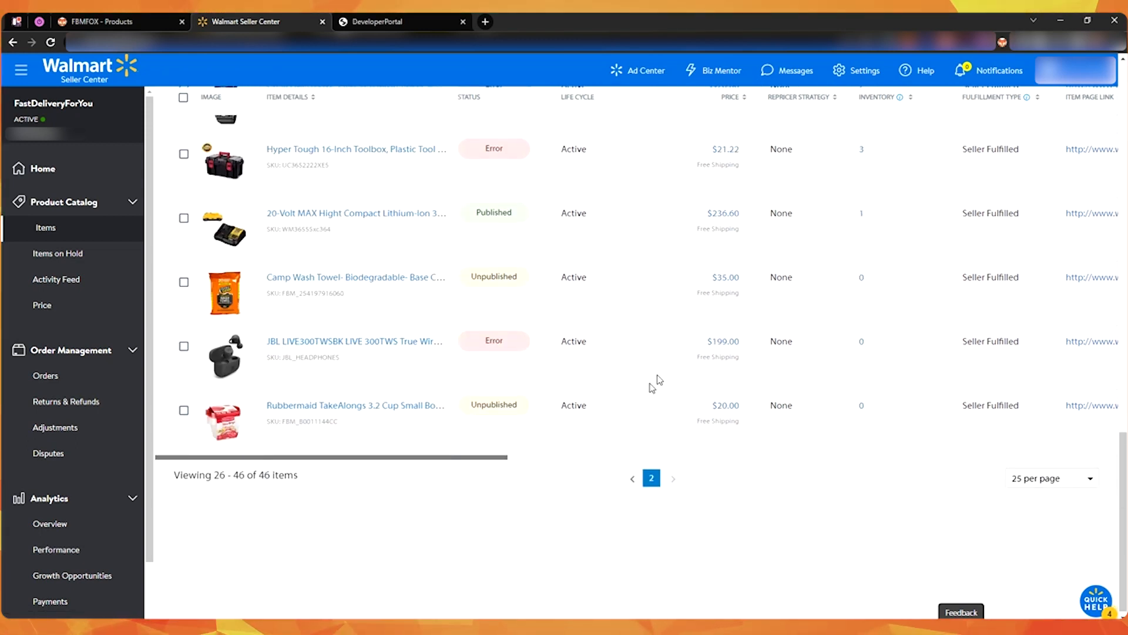
{"action": "scroll", "coordinate": [656, 383], "scroll_direction": "up", "scroll_amount": 20}
{"action": "scroll", "coordinate": [544, 315], "scroll_direction": "down", "scroll_amount": 8}
{"action": "scroll", "coordinate": [639, 408], "scroll_direction": "down", "scroll_amount": 10}
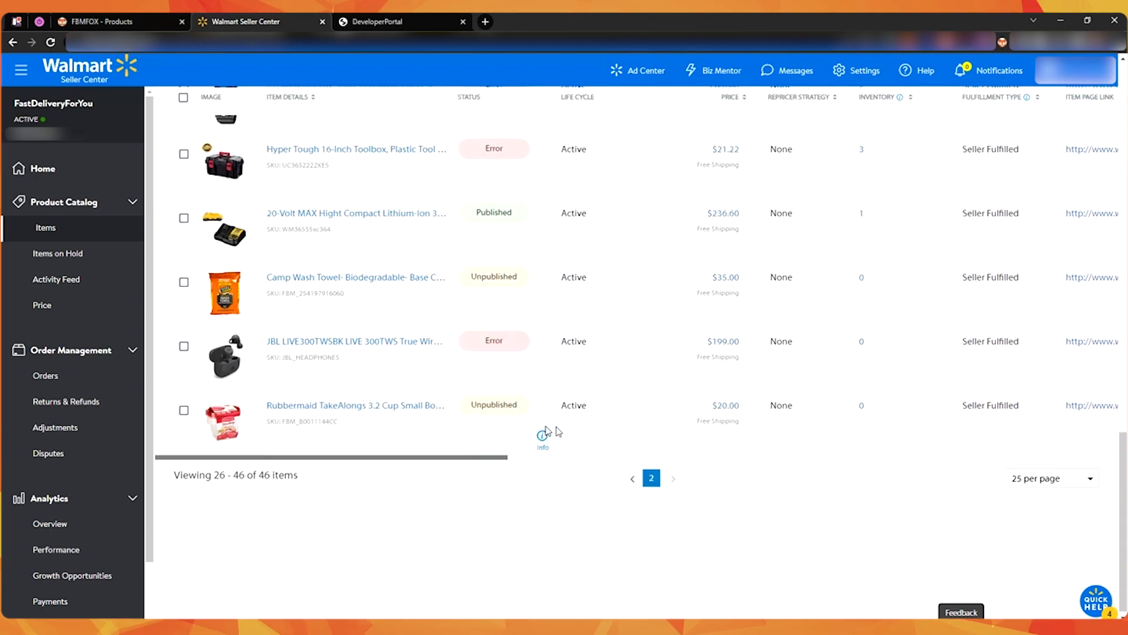
{"action": "left_click", "coordinate": [632, 478]}
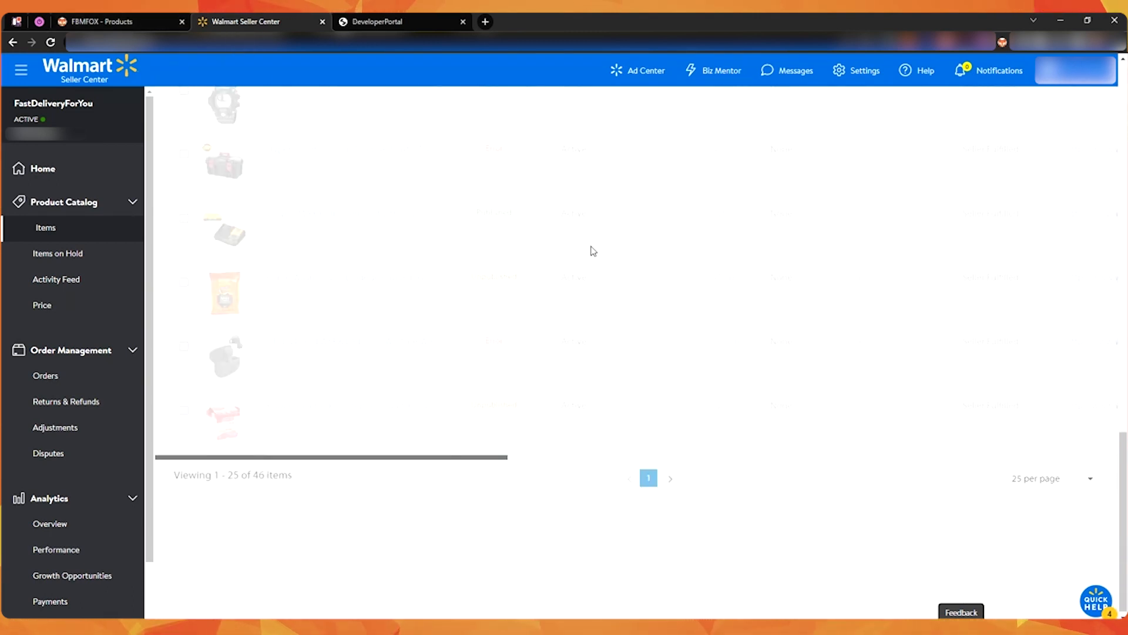
{"action": "scroll", "coordinate": [428, 209], "scroll_direction": "up", "scroll_amount": 20}
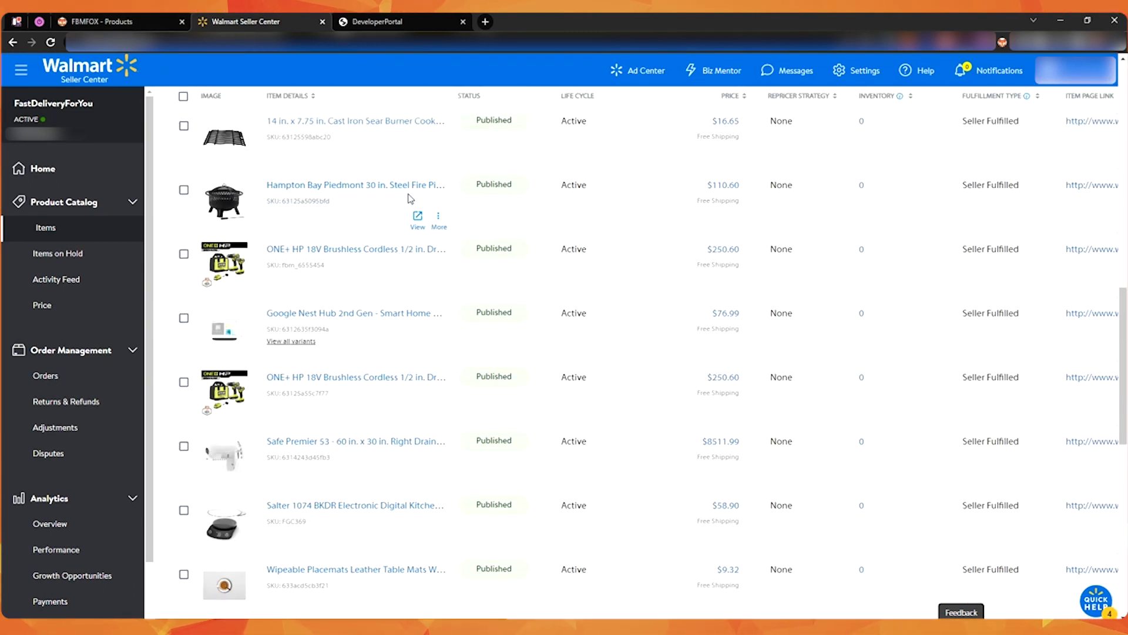
- Switch to FBMFOX and examine the titles, target prices and sales channels of the products on page 2
{"action": "left_click", "coordinate": [131, 20]}
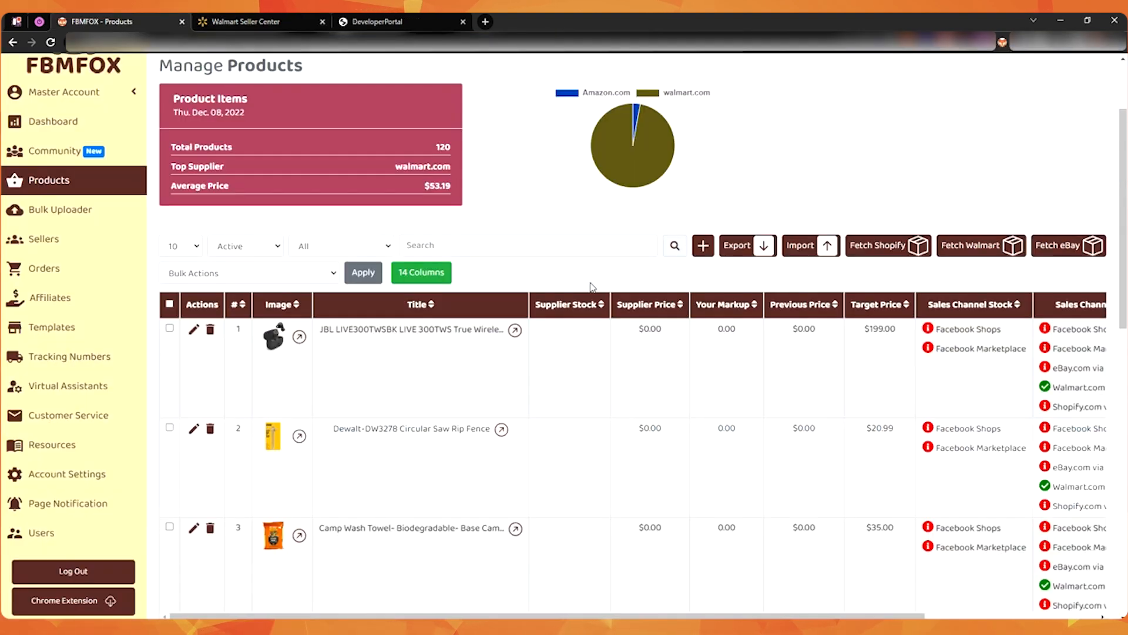
{"action": "scroll", "coordinate": [589, 288], "scroll_direction": "down", "scroll_amount": 10}
{"action": "left_click", "coordinate": [579, 382]}
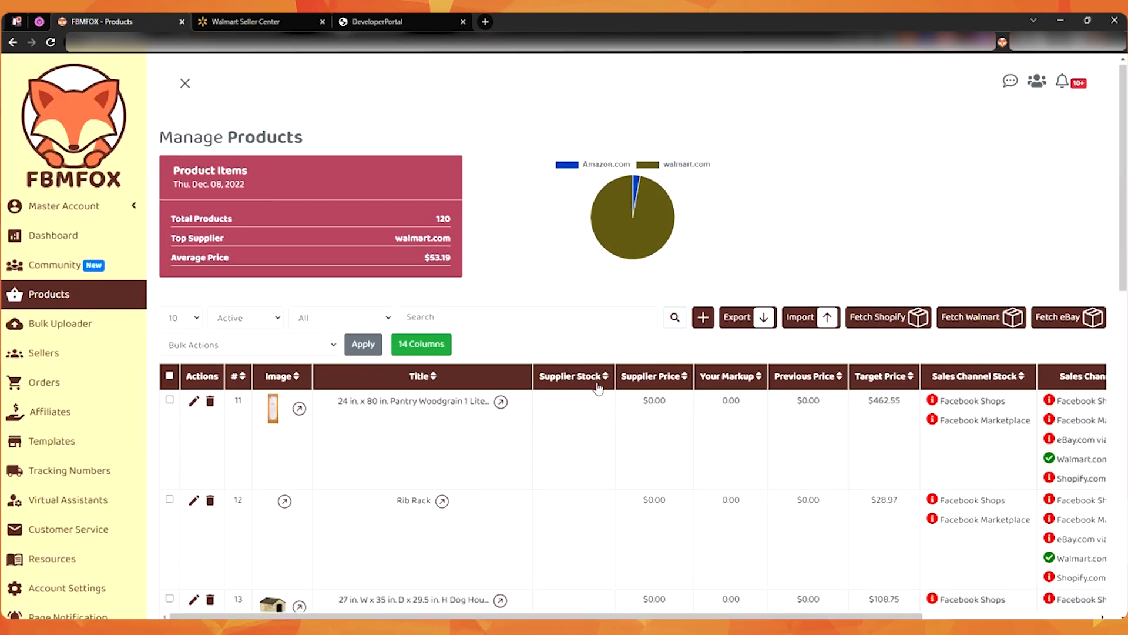
{"action": "scroll", "coordinate": [599, 387], "scroll_direction": "down", "scroll_amount": 1}
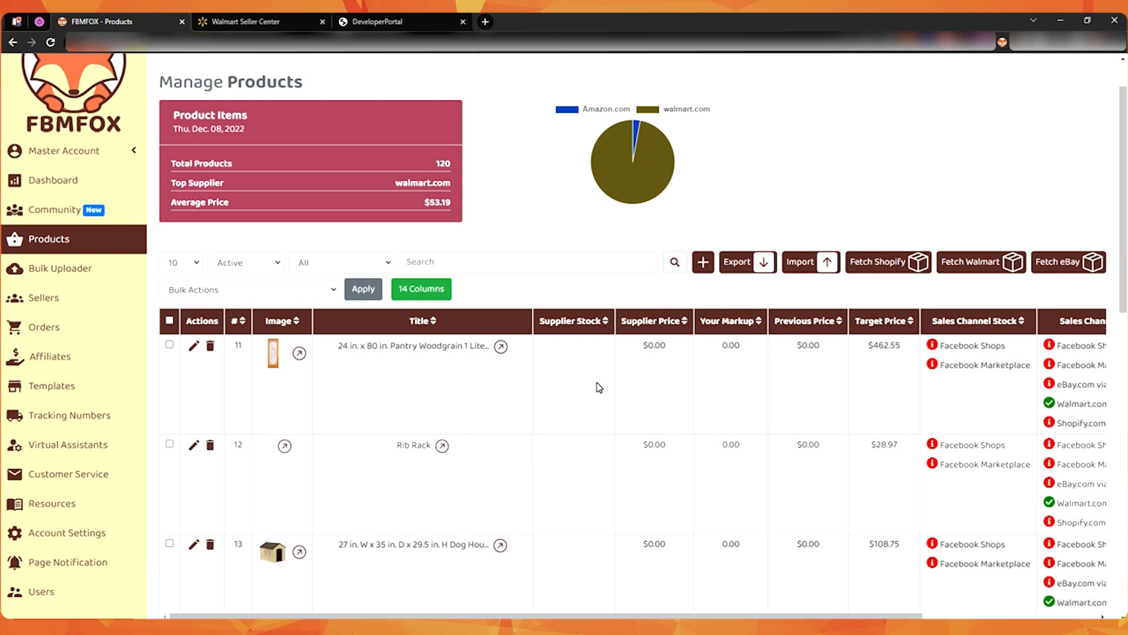
{"action": "scroll", "coordinate": [597, 386], "scroll_direction": "down", "scroll_amount": 9}
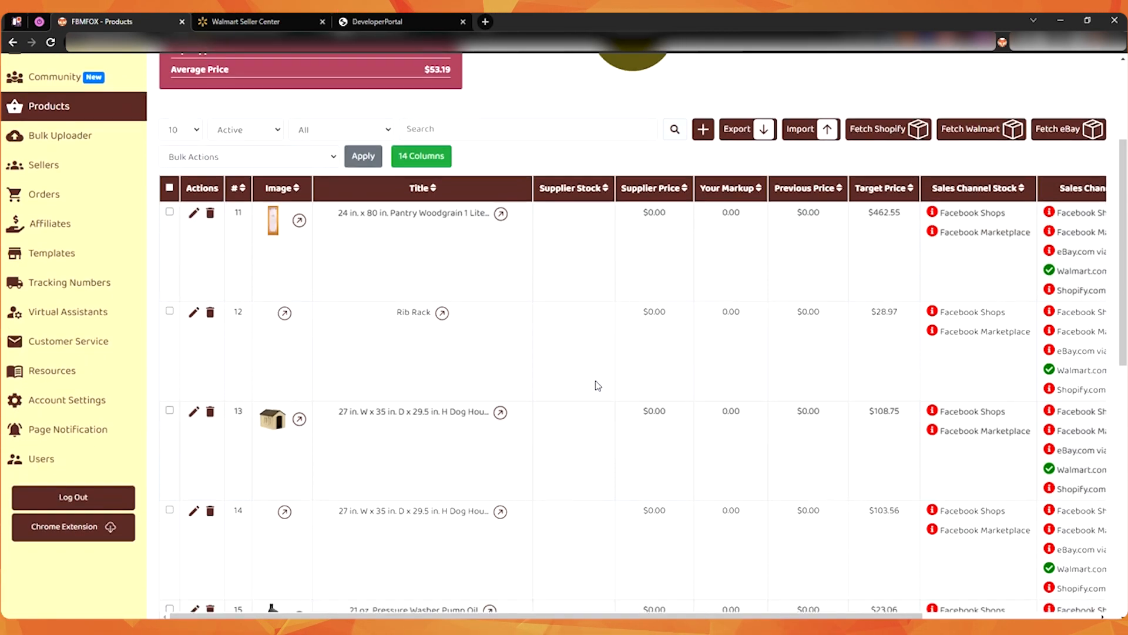
{"action": "scroll", "coordinate": [598, 385], "scroll_direction": "down", "scroll_amount": 4}
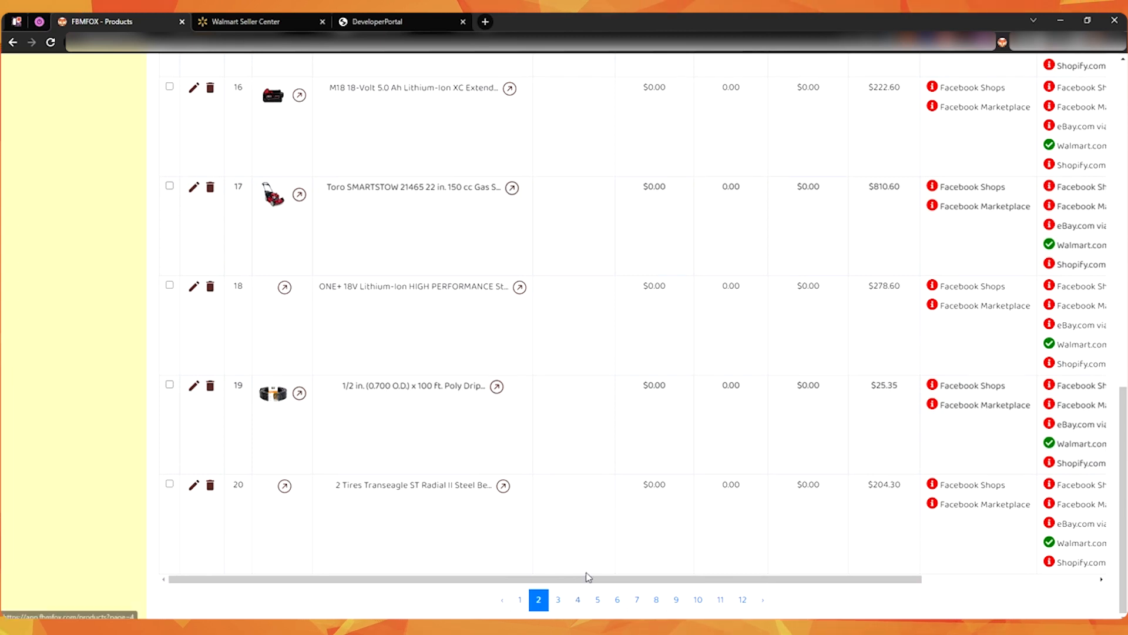
{"action": "scroll", "coordinate": [465, 448], "scroll_direction": "up", "scroll_amount": 10}
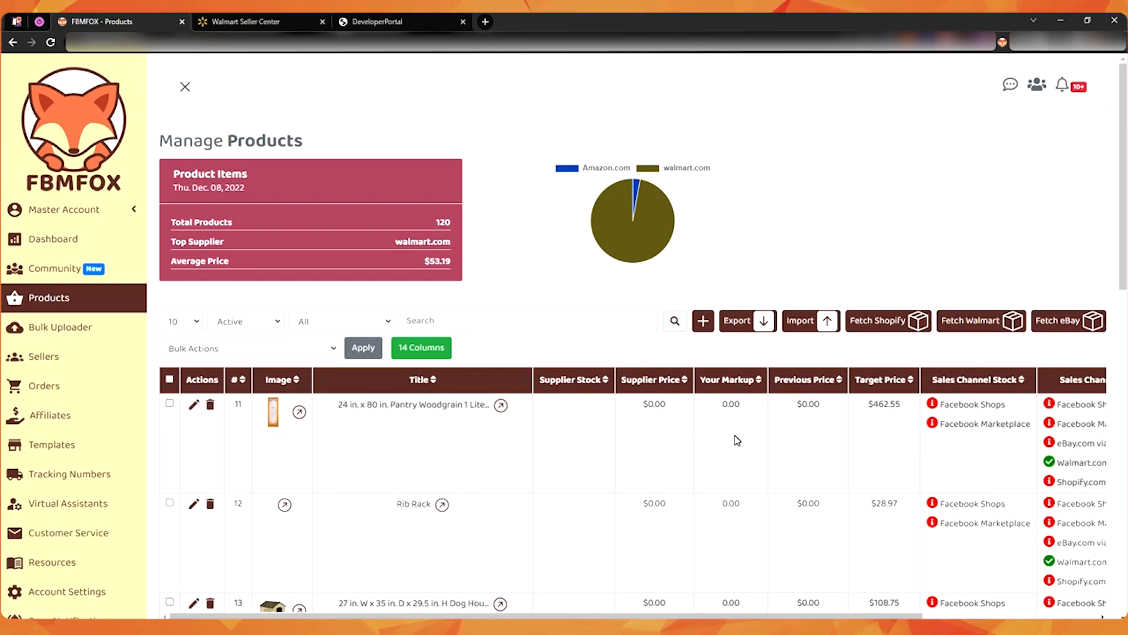
{"action": "scroll", "coordinate": [737, 440], "scroll_direction": "down", "scroll_amount": 10}
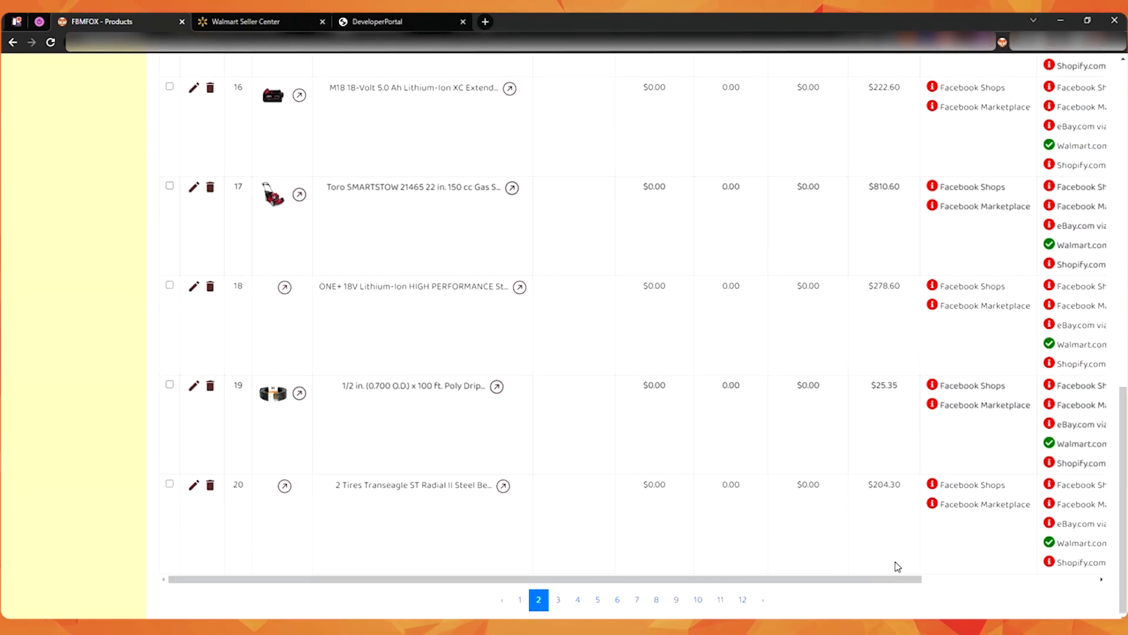
{"action": "scroll", "coordinate": [892, 572], "scroll_direction": "up", "scroll_amount": 1}
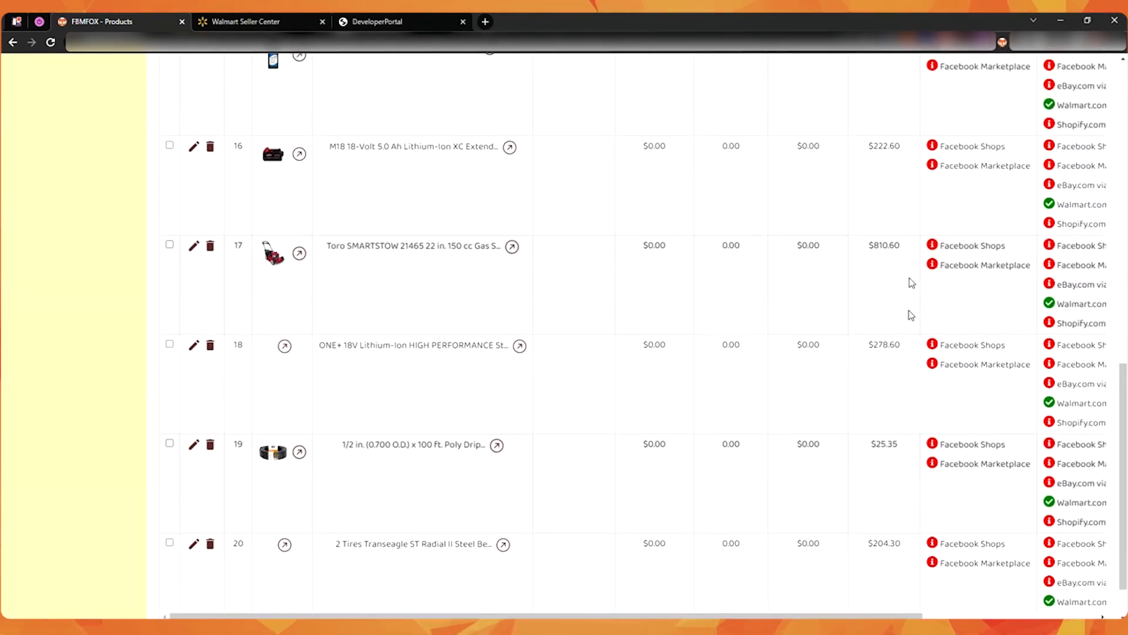
{"action": "scroll", "coordinate": [829, 290], "scroll_direction": "down", "scroll_amount": 1}
- Open the Dewalt-DW3278 Circular Saw Rip Fence from page 1 for editing, inspect its images and pricing and stock details, and close it
{"action": "left_click", "coordinate": [520, 599]}
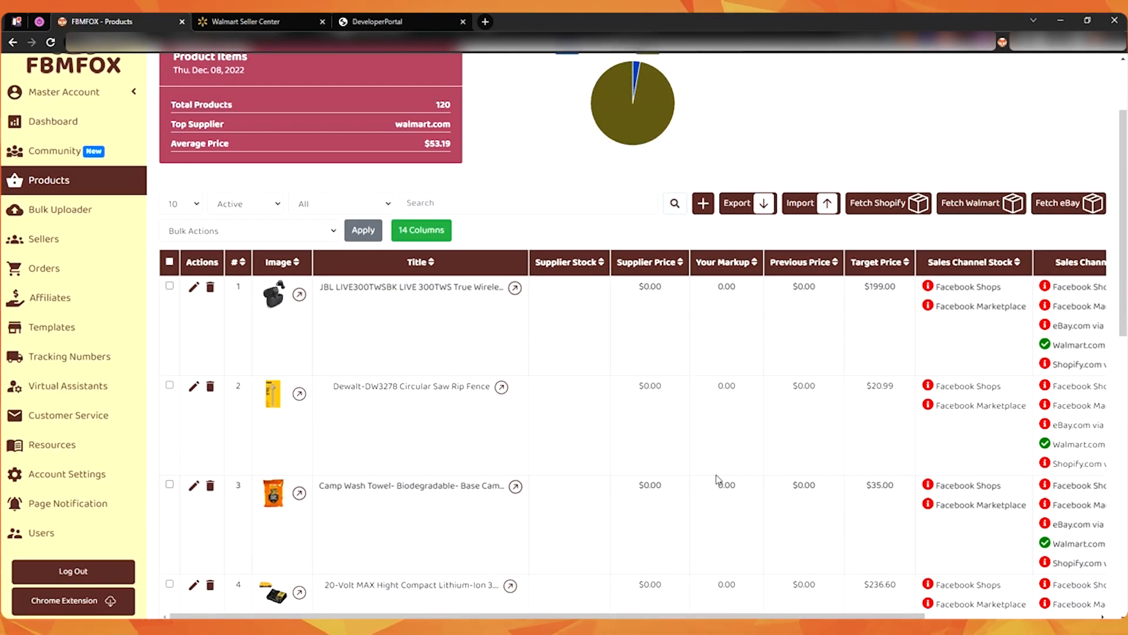
{"action": "left_click", "coordinate": [193, 386]}
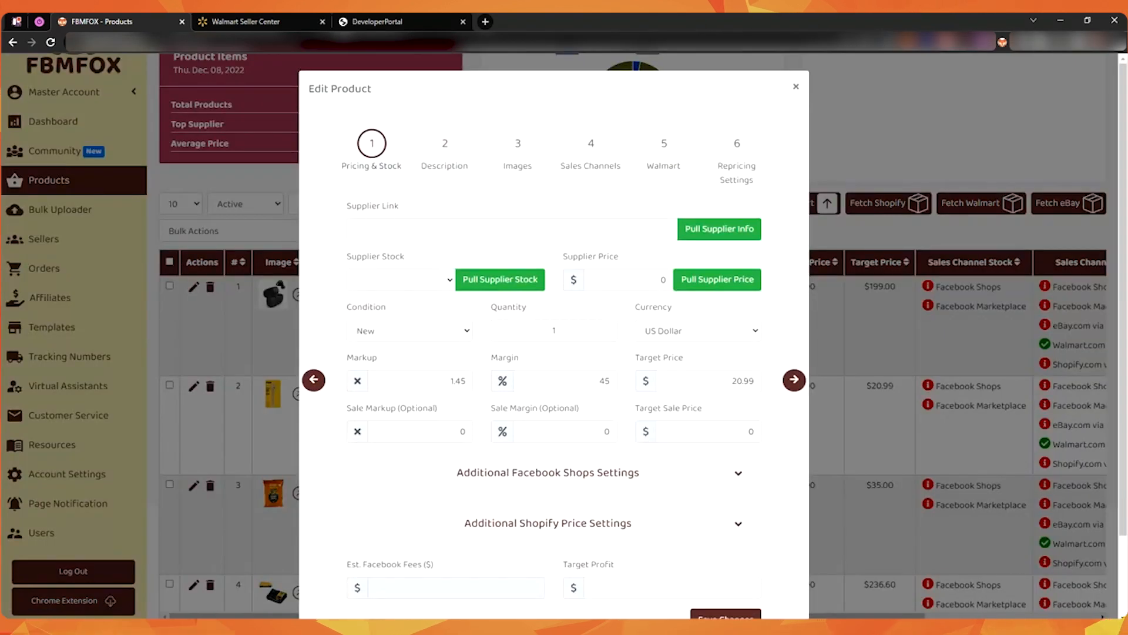
{"action": "left_click", "coordinate": [519, 144]}
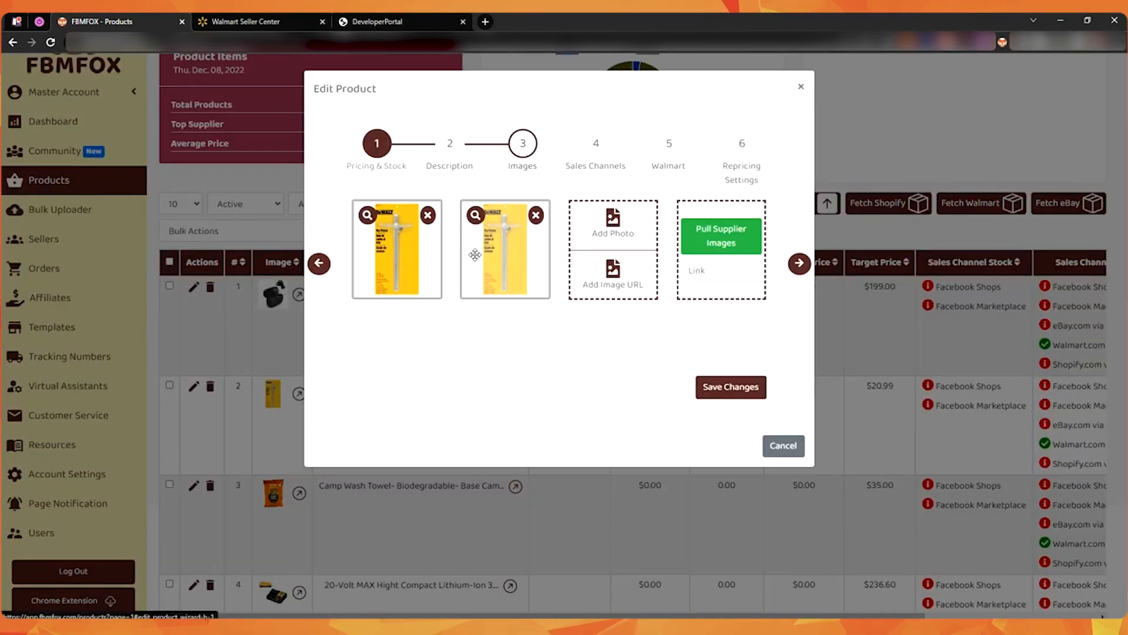
{"action": "left_click", "coordinate": [369, 147]}
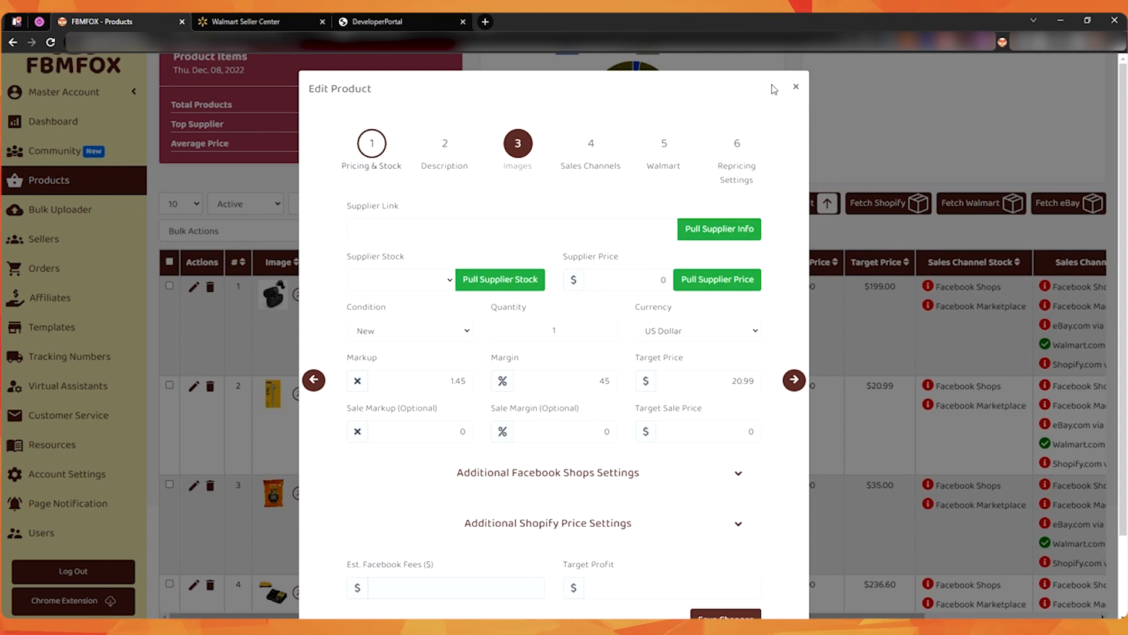
{"action": "left_click", "coordinate": [796, 87]}
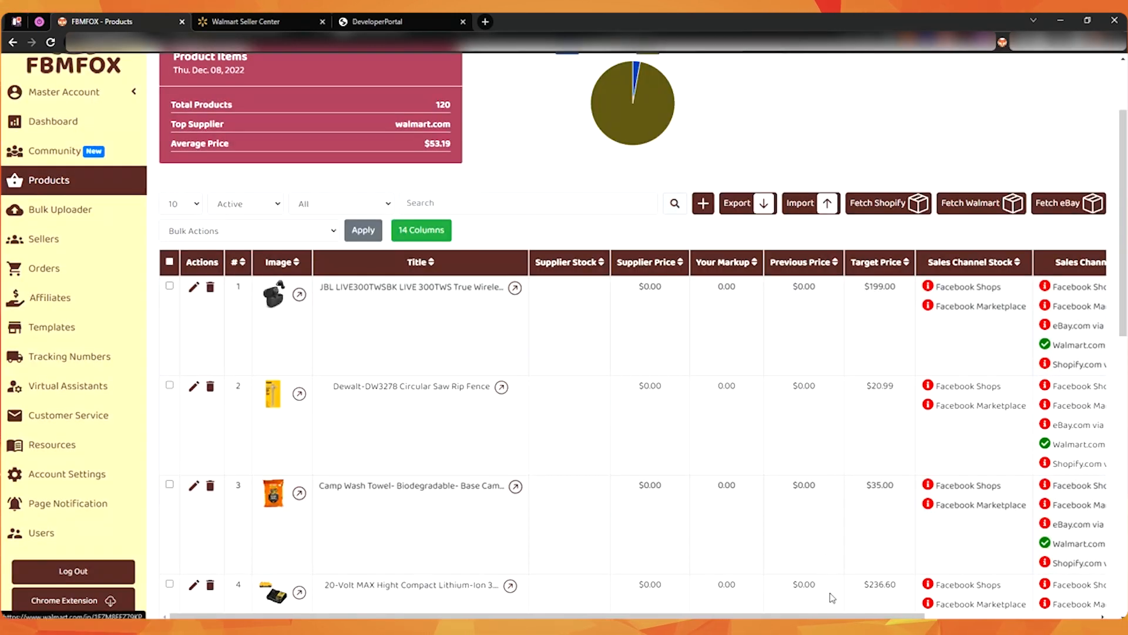
- Open the Walmart.com listing of the JBL LIVE300TWS headphones from the product's Sales Channels entry
{"action": "left_click_drag", "start_coordinate": [835, 616], "coordinate": [1006, 615]}
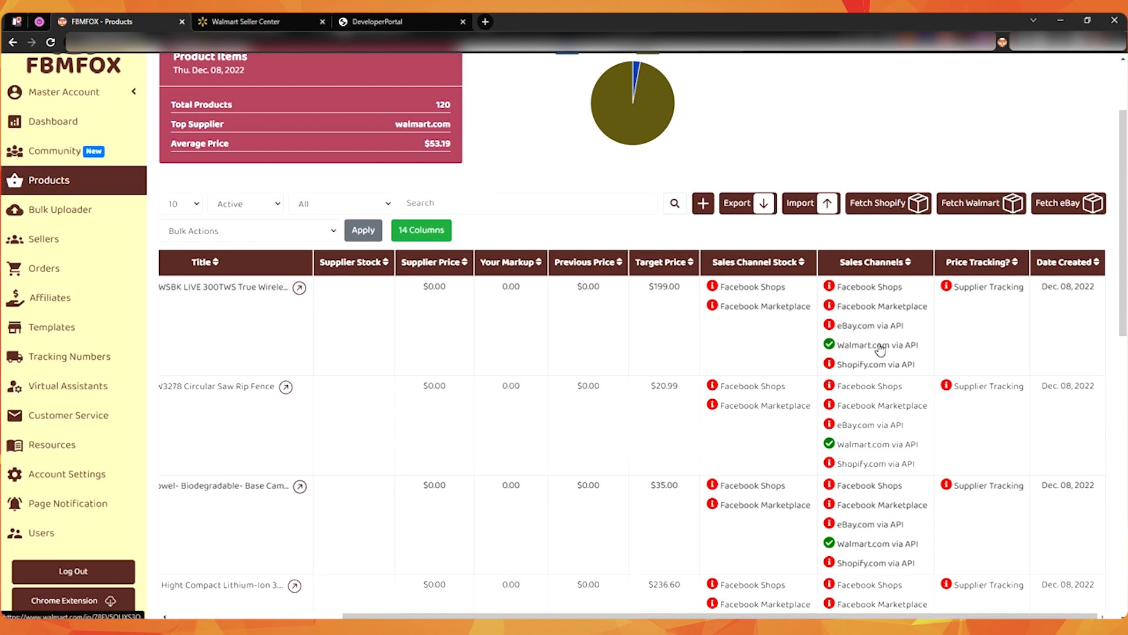
{"action": "scroll", "coordinate": [891, 451], "scroll_direction": "down", "scroll_amount": 2}
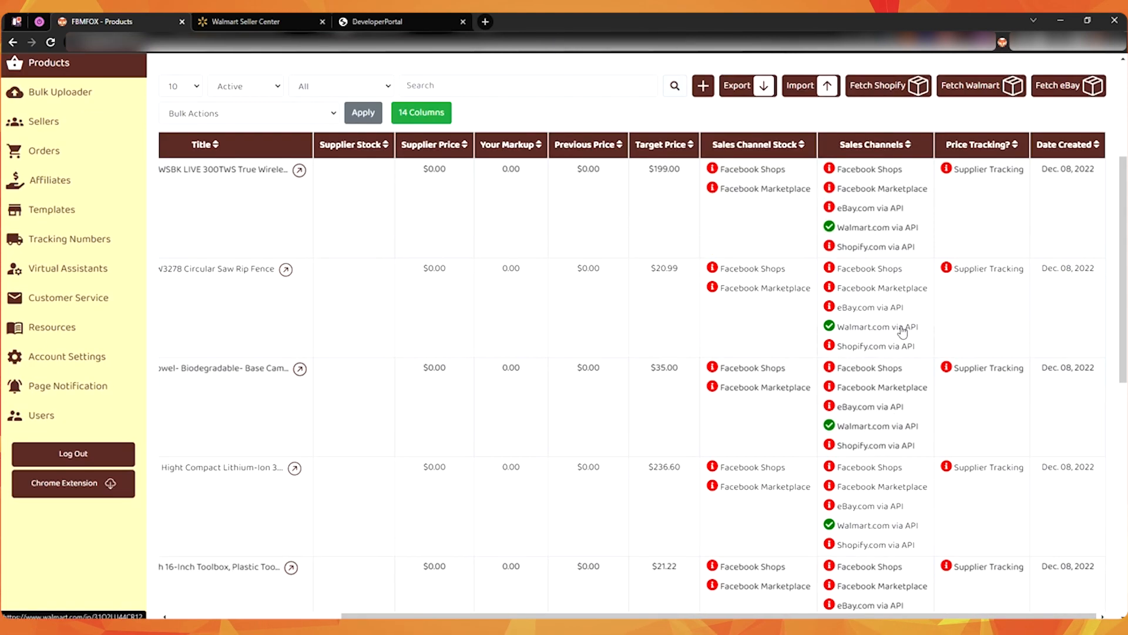
{"action": "left_click", "coordinate": [884, 229]}
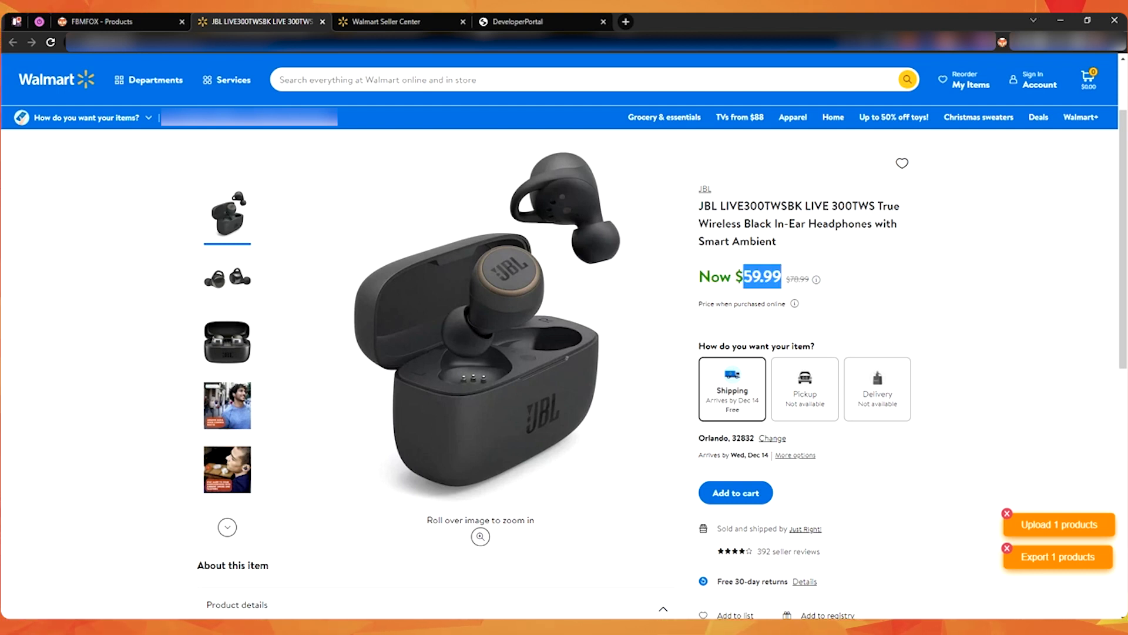
- Return to the FBMFOX products list and open the Walmart.com listing of the Camp Wash Towel from its Sales Channels entry
{"action": "left_click", "coordinate": [122, 17]}
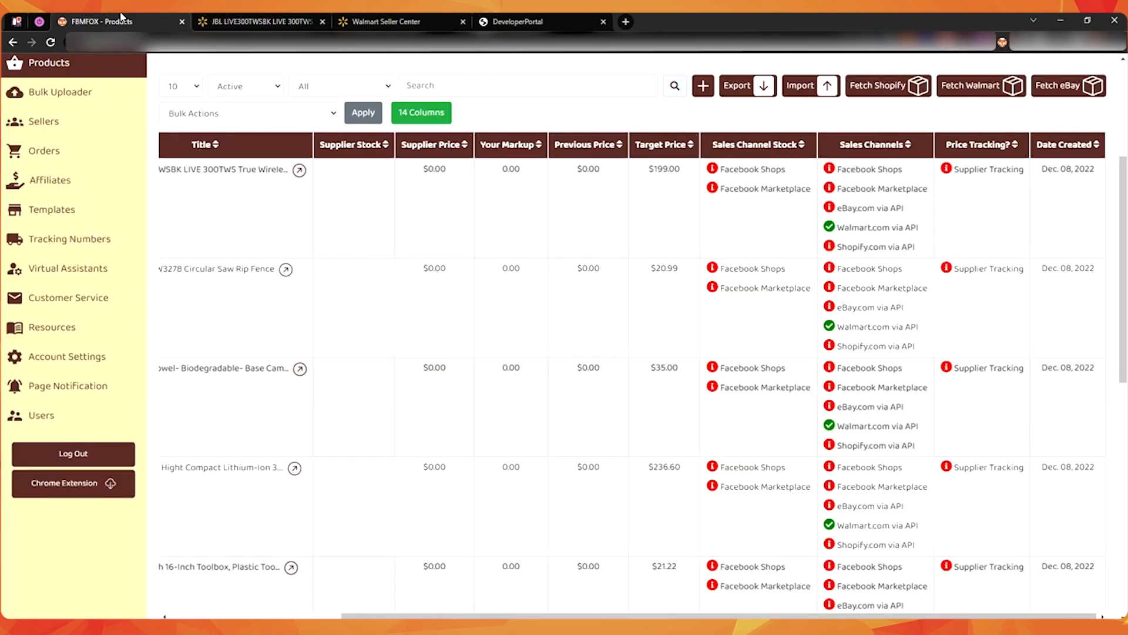
{"action": "scroll", "coordinate": [761, 604], "scroll_direction": "down", "scroll_amount": 3}
{"action": "left_click_drag", "start_coordinate": [767, 615], "coordinate": [340, 605]}
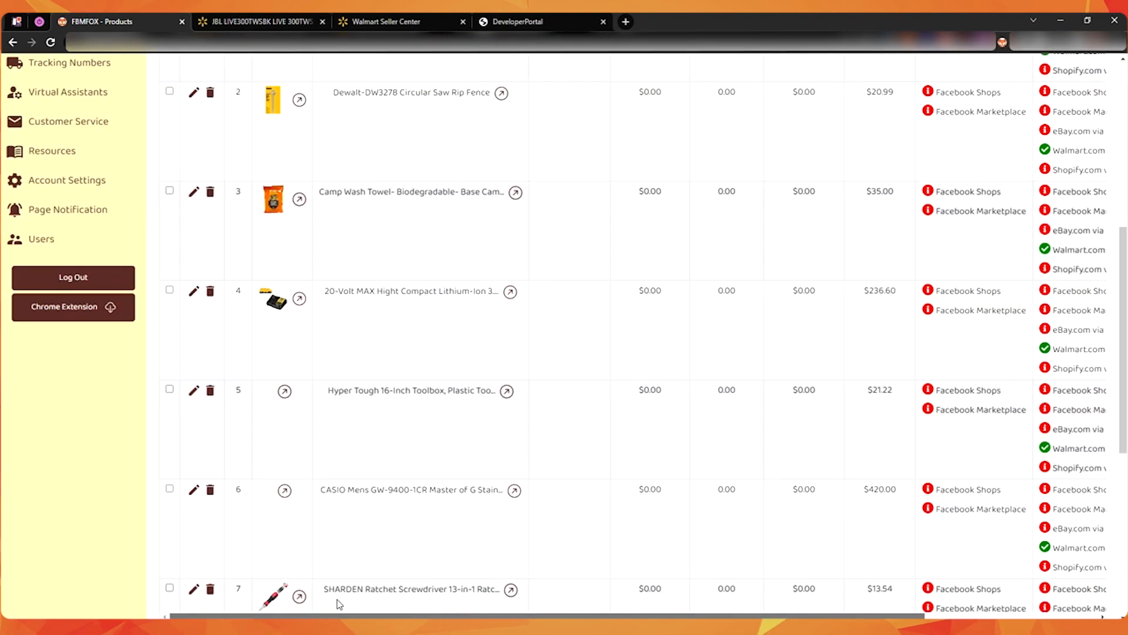
{"action": "left_click_drag", "start_coordinate": [650, 615], "coordinate": [727, 605]}
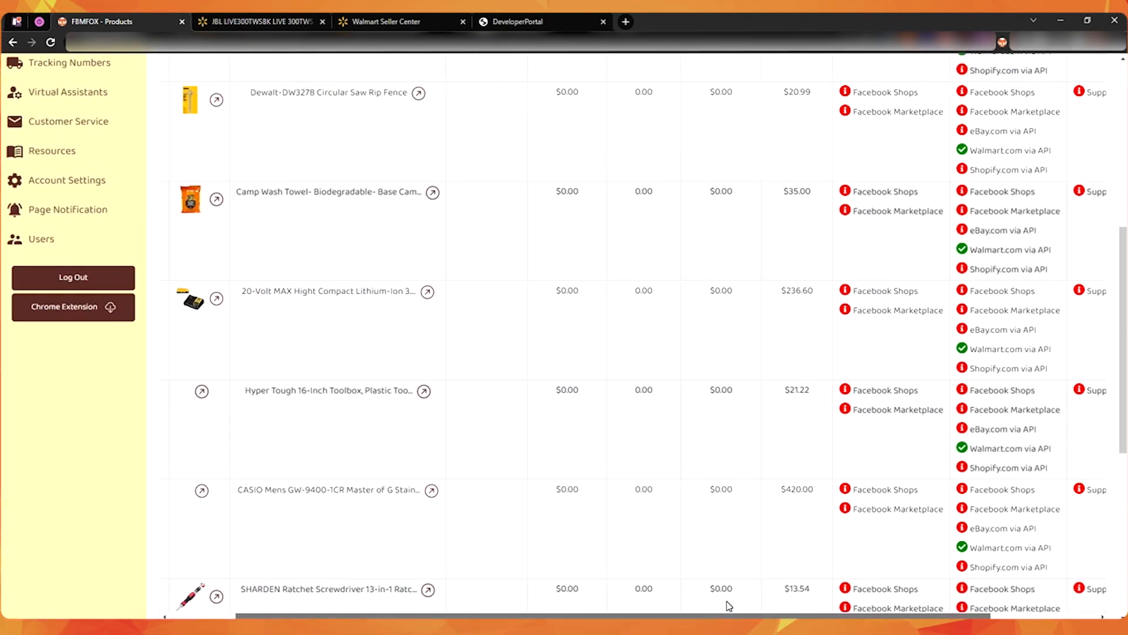
{"action": "left_click", "coordinate": [1001, 251]}
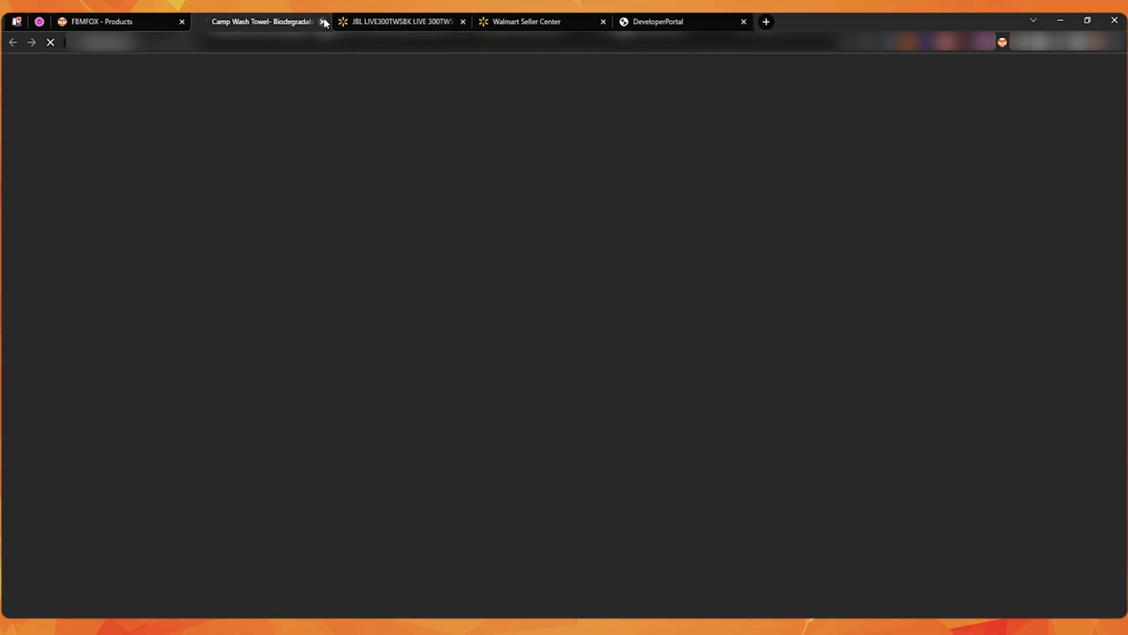